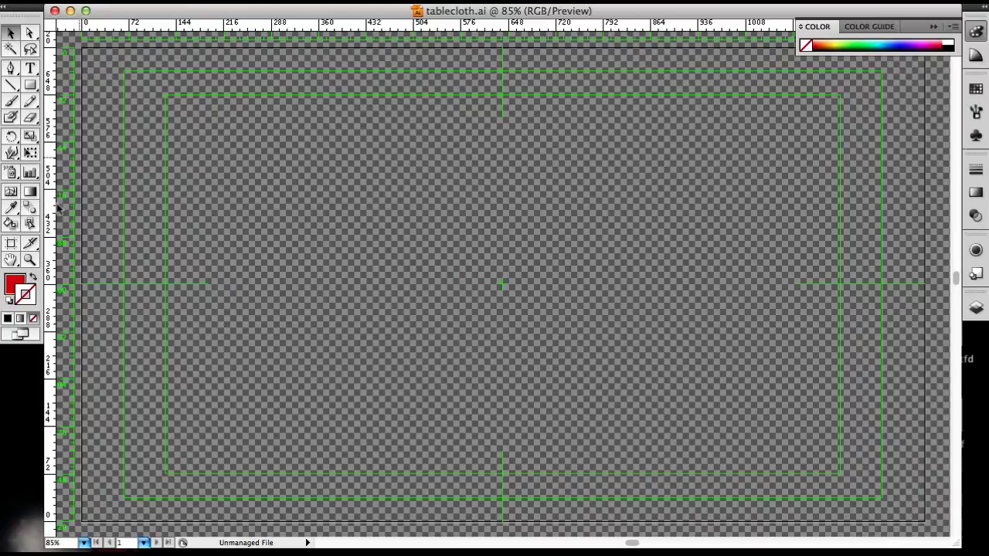
# Bring the red fill swatch to the front and pick the Rectangle tool for an 80 px square
pyautogui.click(14, 283)
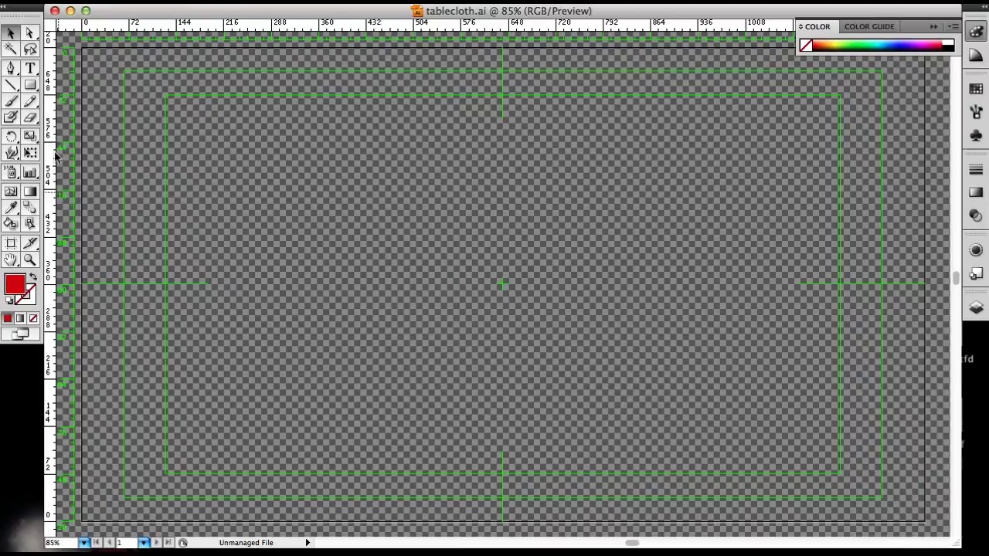
pyautogui.click(31, 85)
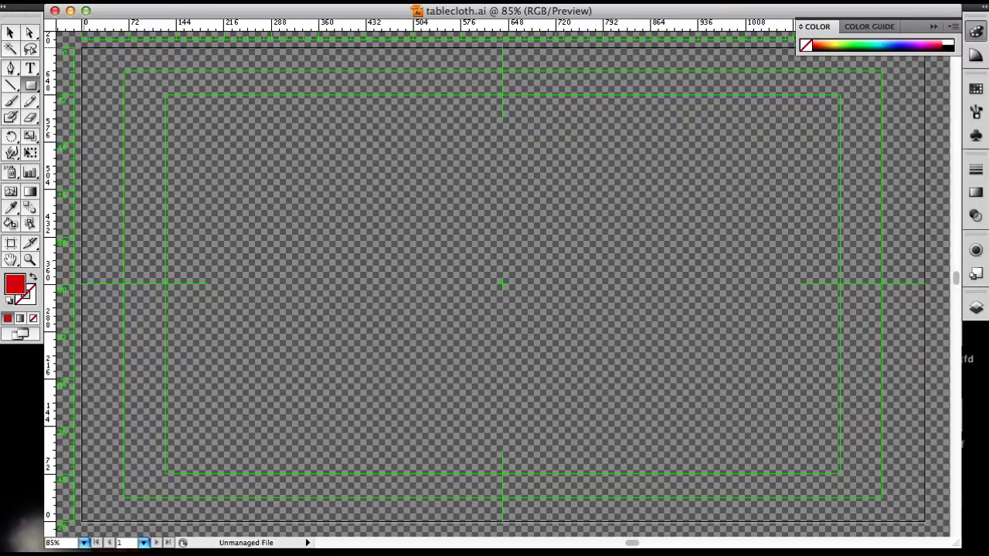
# Create an 80 x 80 px red square at the artboard's top-left and select it
pyautogui.click(108, 88)
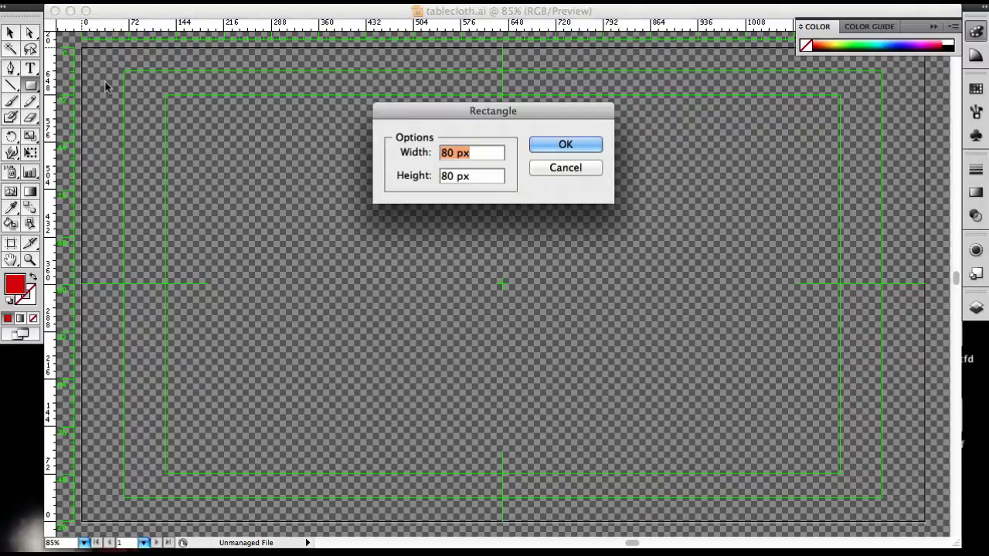
pyautogui.click(566, 146)
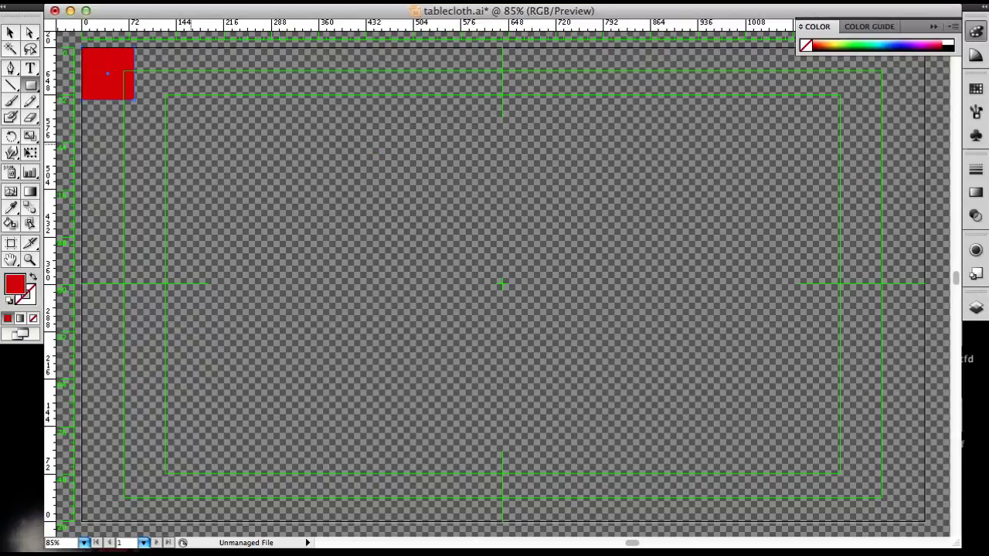
pyautogui.click(11, 34)
pyautogui.click(11, 33)
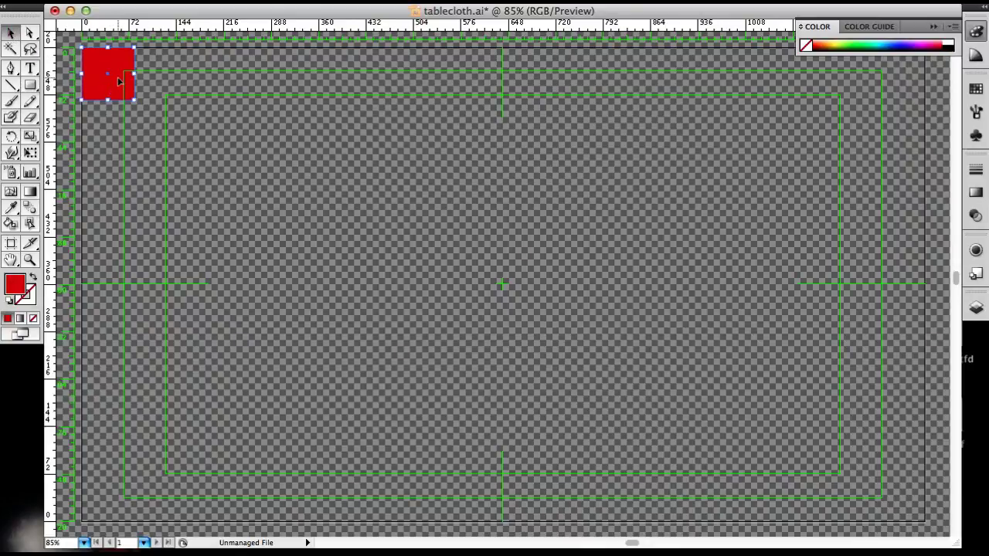
# Duplicate the red square to its right, fill the copy White, and deselect it
pyautogui.moveTo(115, 78); pyautogui.dragTo(171, 79)
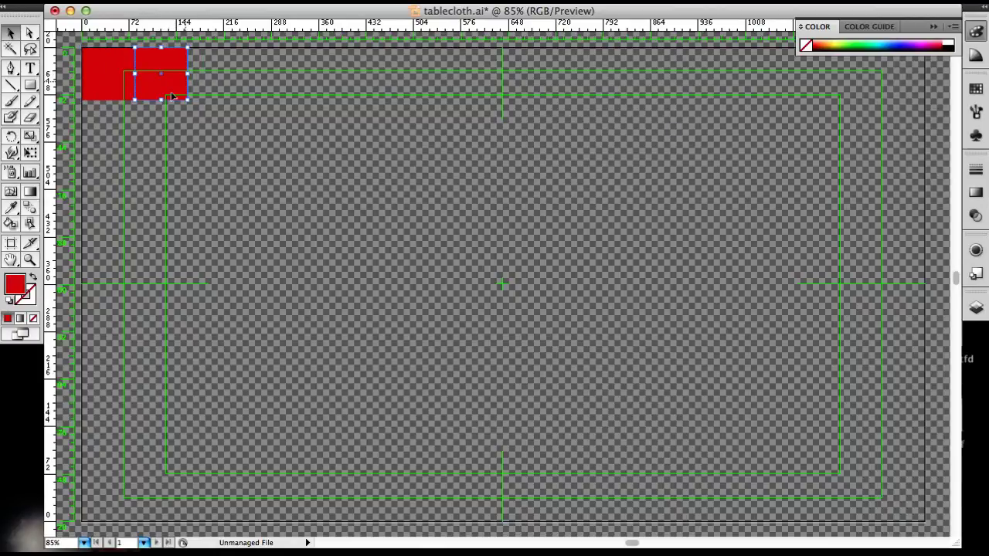
pyautogui.click(100, 3)
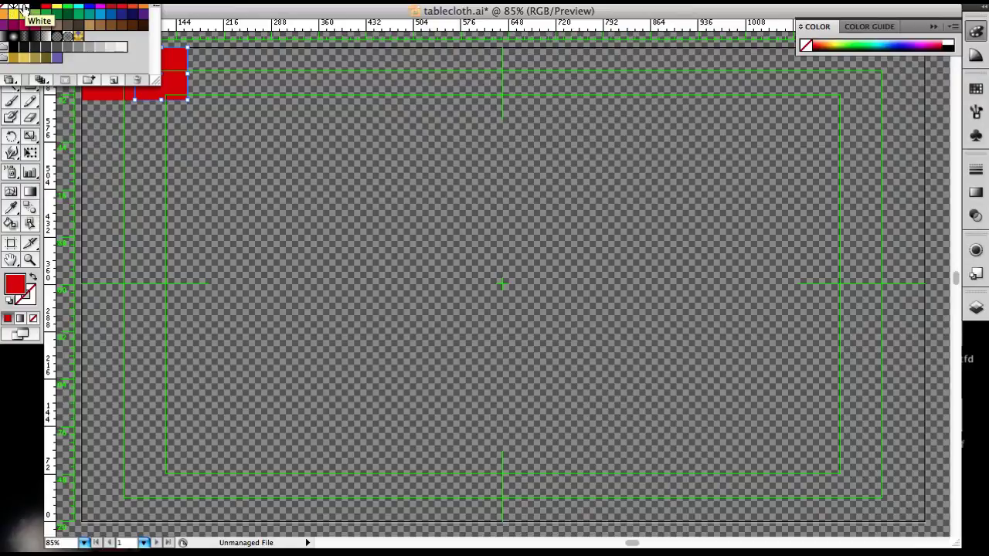
pyautogui.click(23, 8)
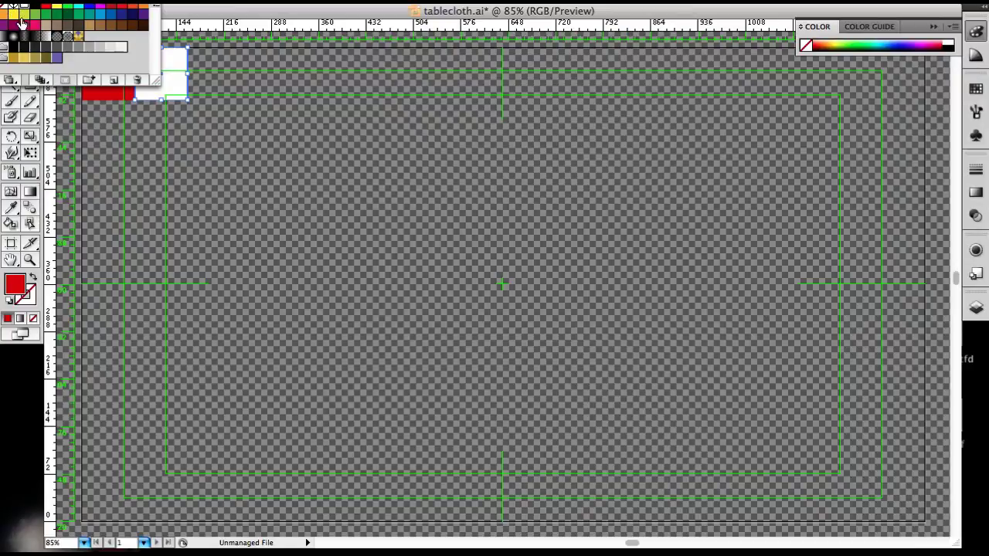
pyautogui.click(239, 81)
pyautogui.click(238, 79)
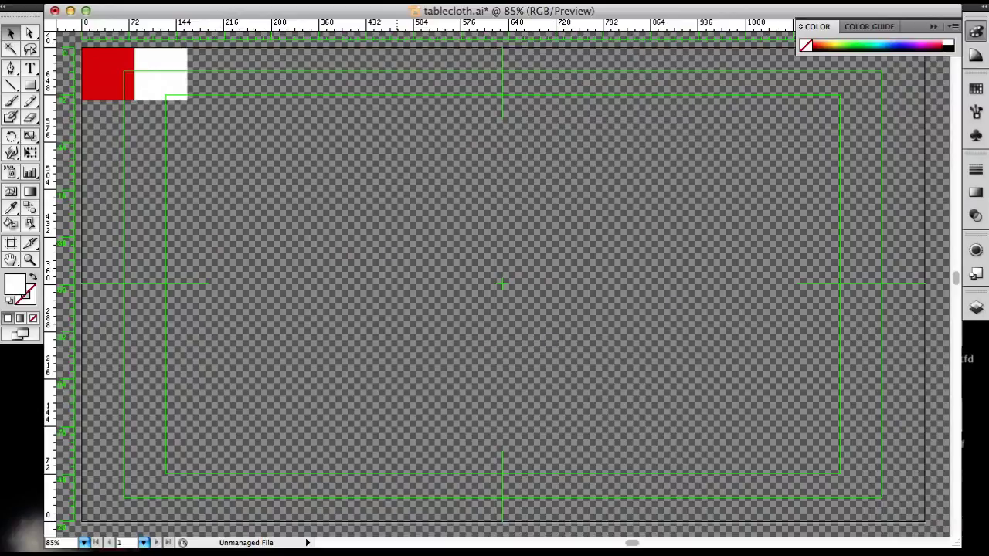
pyautogui.click(365, 2)
# Hide the transparency grid and save the red fill as a new swatch
pyautogui.click(367, 342)
pyautogui.click(108, 74)
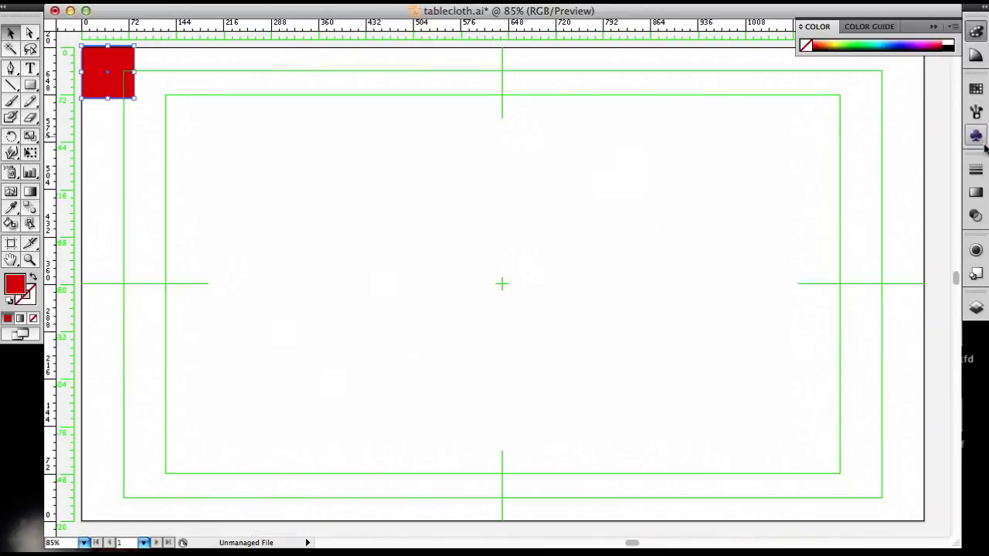
pyautogui.click(975, 88)
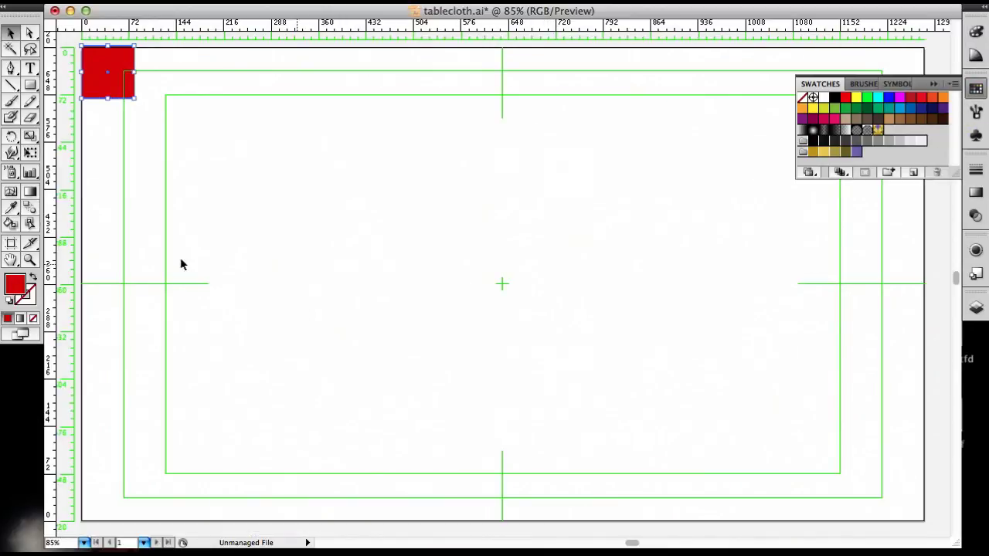
pyautogui.moveTo(17, 288); pyautogui.dragTo(896, 136)
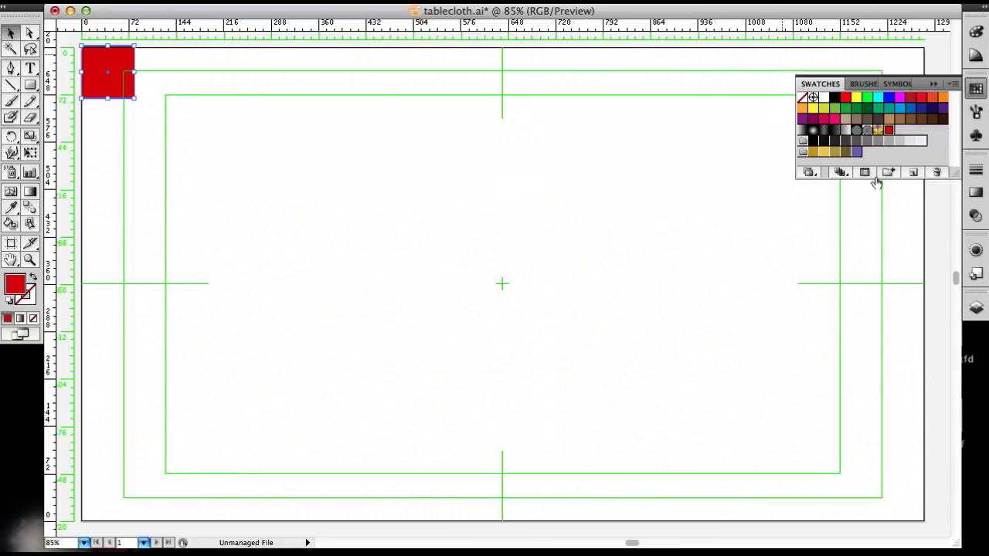
# List only colour swatches, then set a red stroke with no fill
pyautogui.click(840, 172)
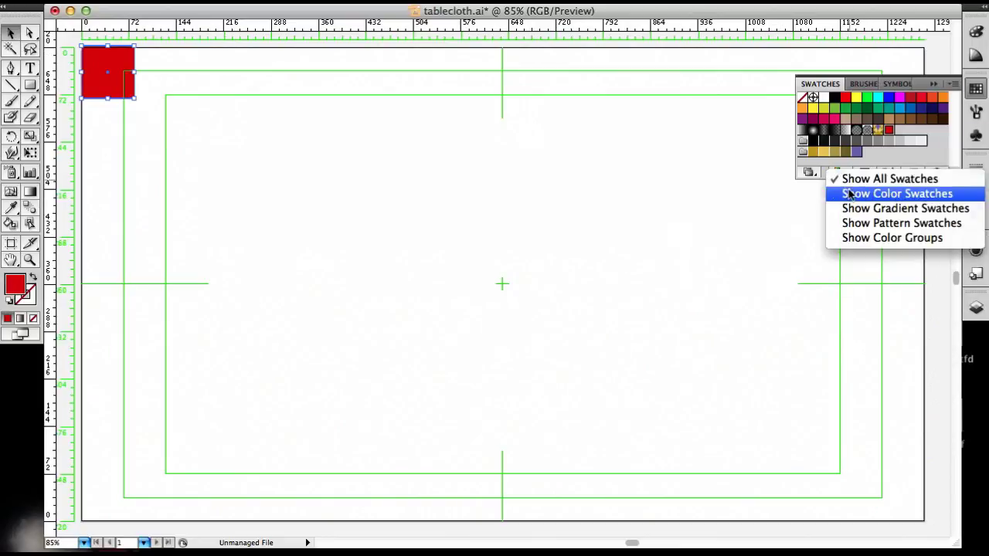
pyautogui.click(854, 195)
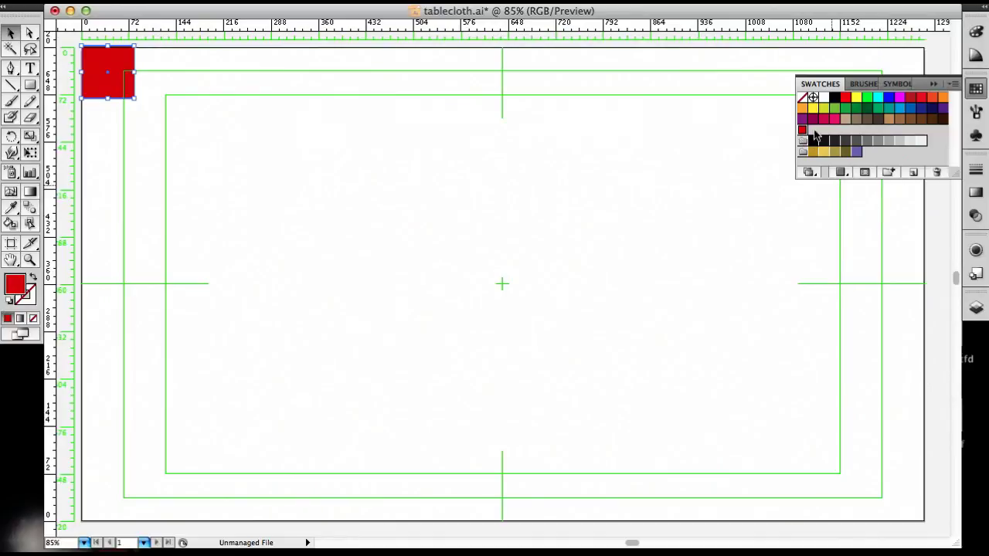
pyautogui.click(976, 88)
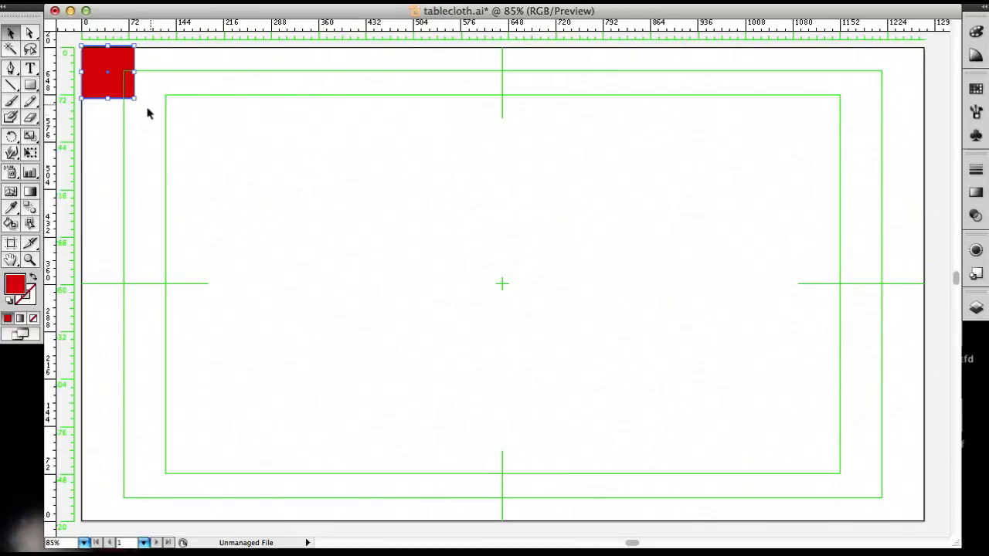
pyautogui.click(105, 138)
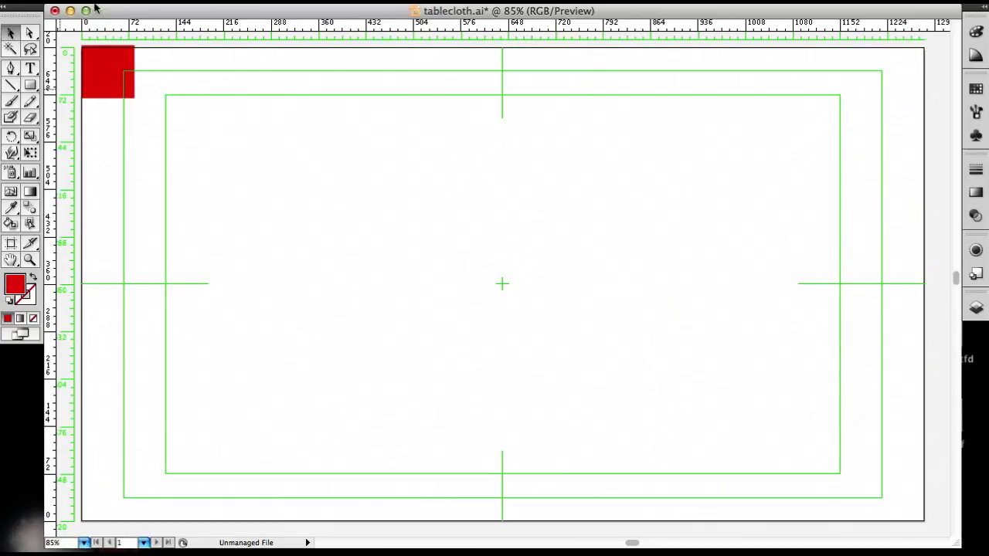
pyautogui.click(34, 281)
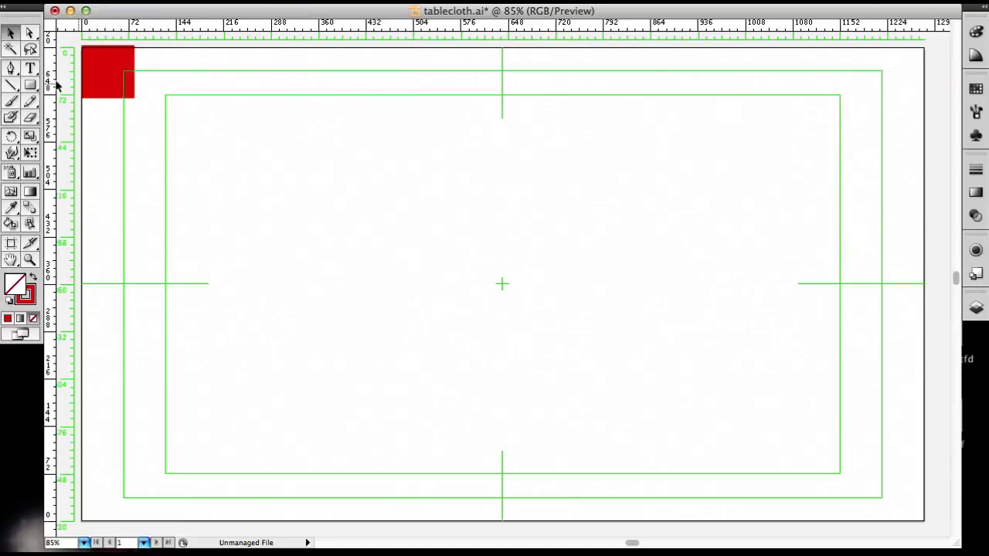
# Choose the Line Segment tool with a 4 pt stroke weight
pyautogui.click(11, 85)
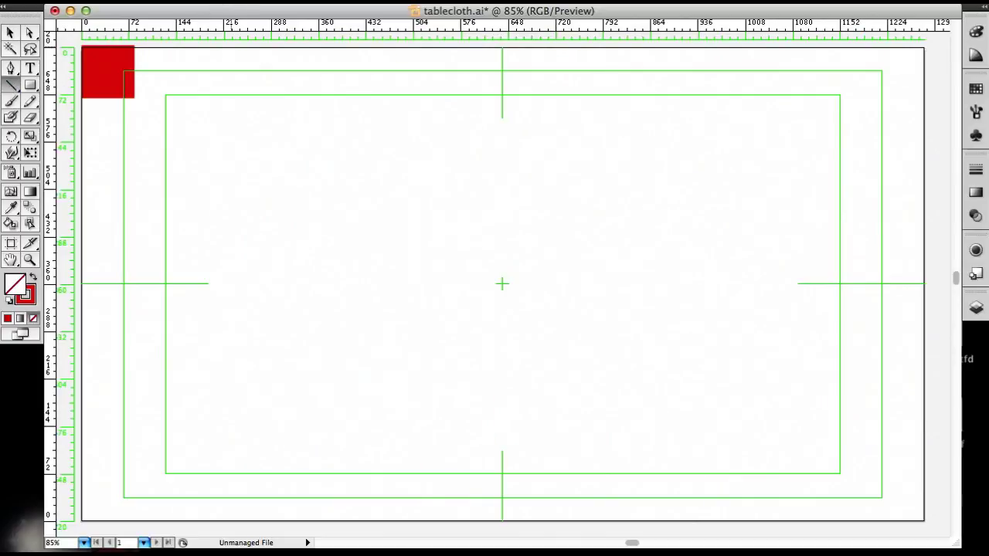
pyautogui.press('F5')
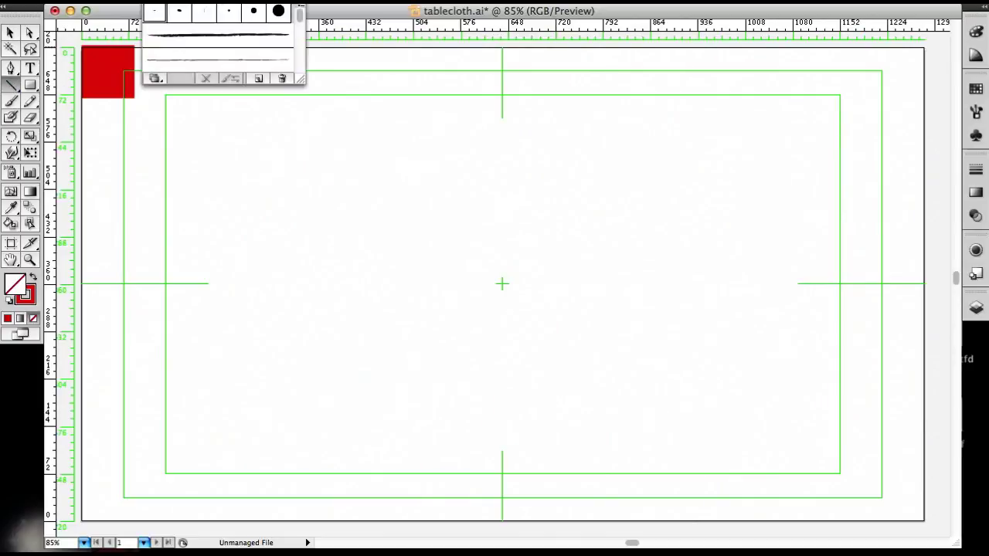
pyautogui.click(236, 6)
pyautogui.click(236, 7)
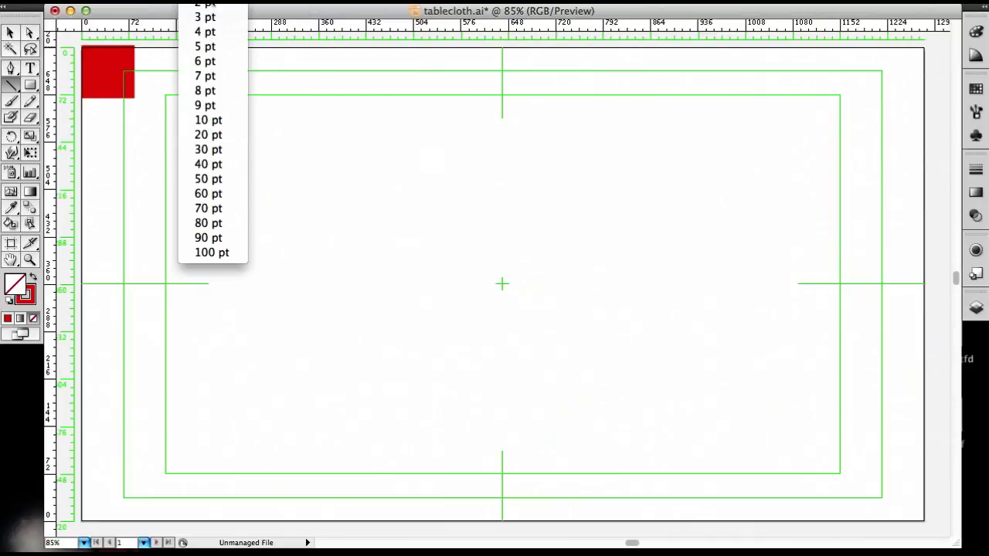
pyautogui.click(253, 23)
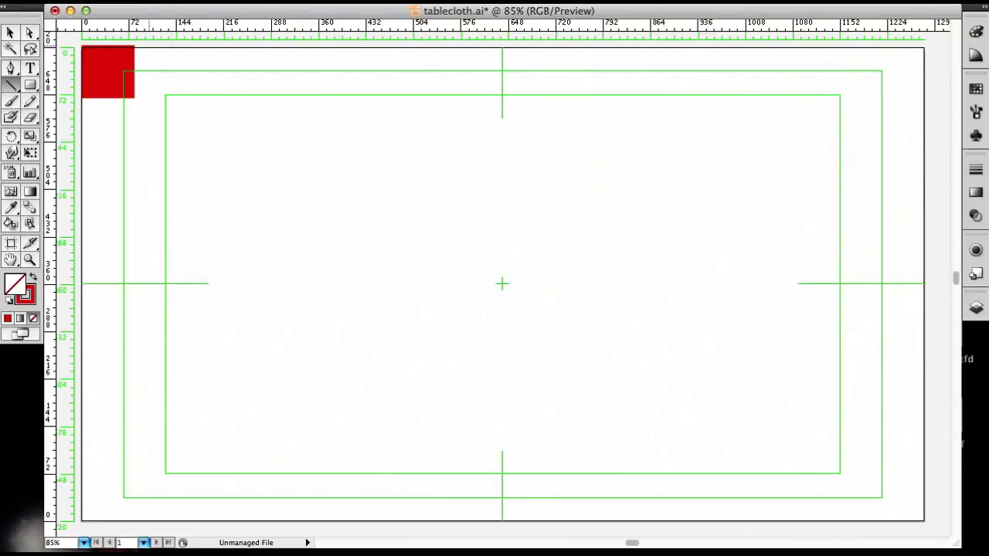
pyautogui.click(13, 87)
pyautogui.click(210, 17)
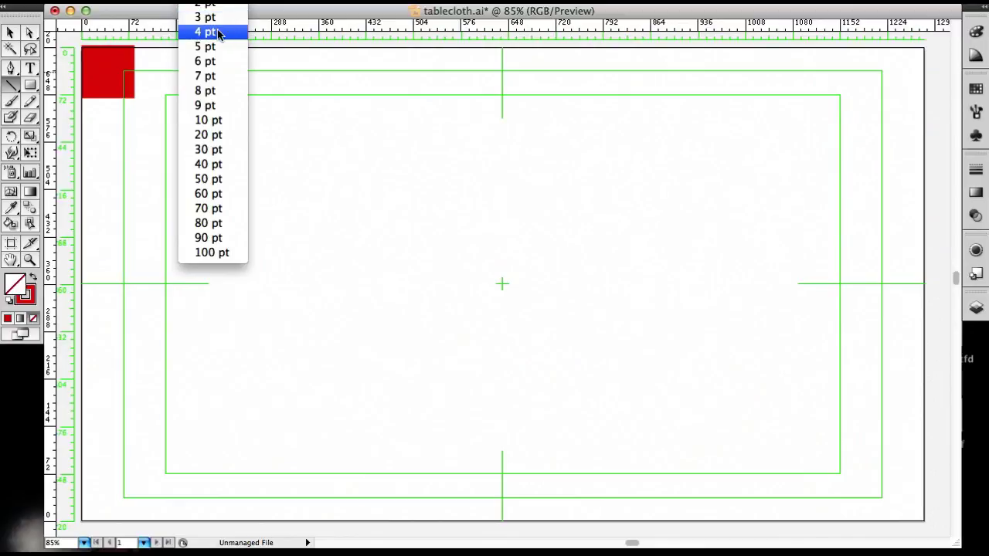
pyautogui.click(216, 34)
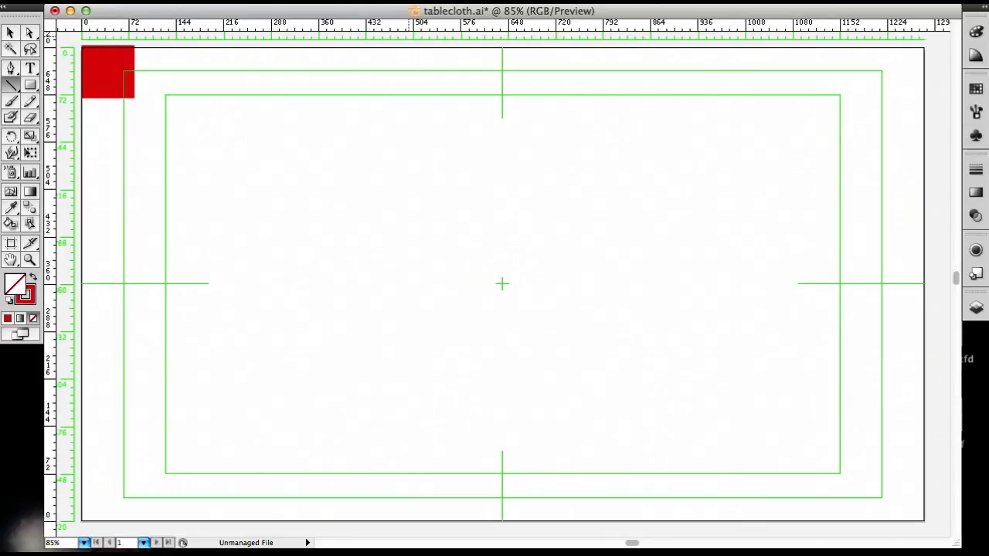
# Show the grid and draw a red diagonal line ending just above the red square's top edge
pyautogui.click(363, 1)
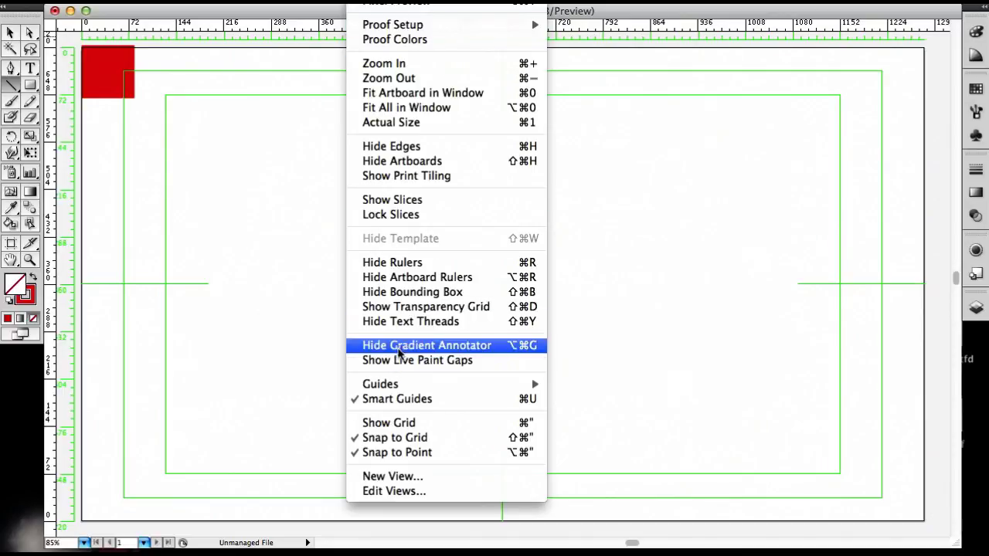
pyautogui.click(396, 424)
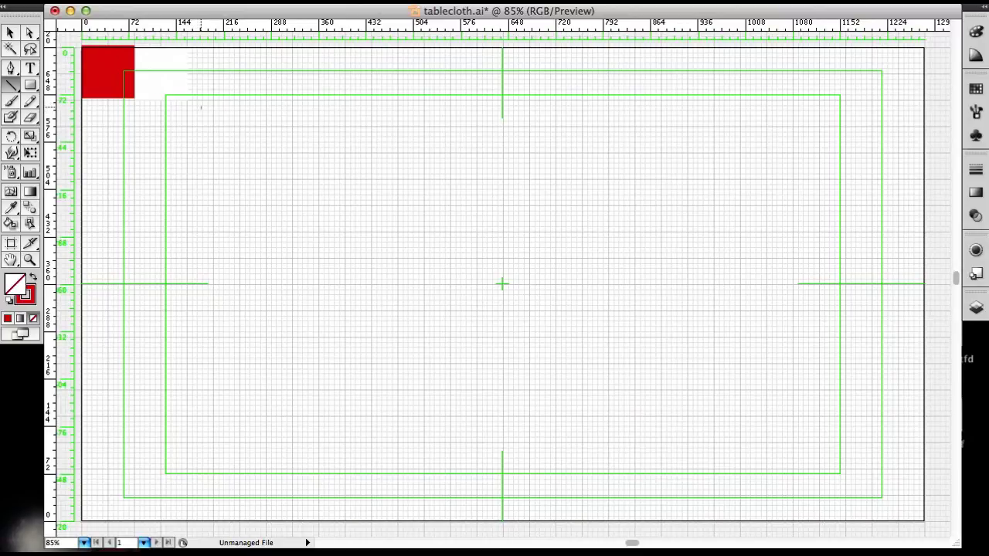
pyautogui.moveTo(201, 110); pyautogui.dragTo(119, 40)
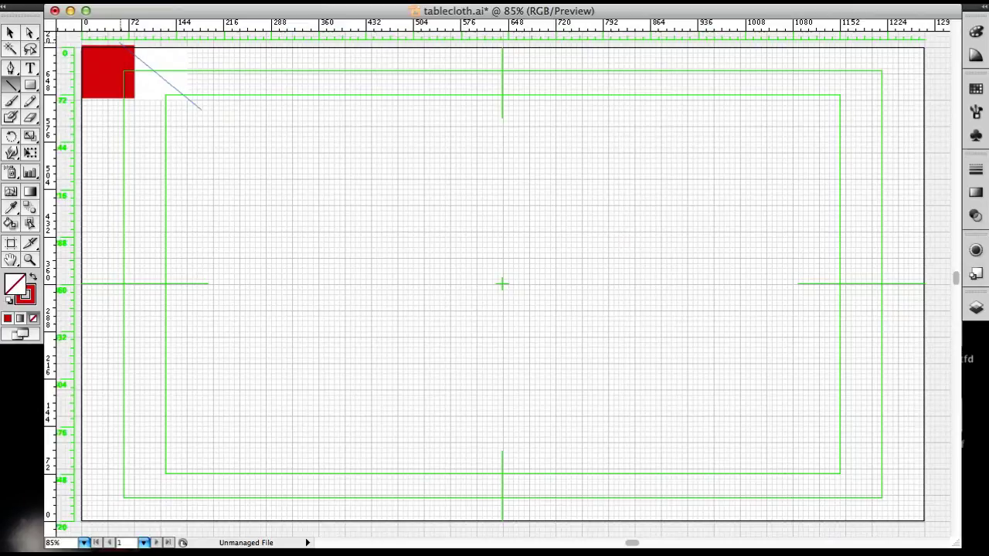
pyautogui.moveTo(120, 41); pyautogui.dragTo(113, 38)
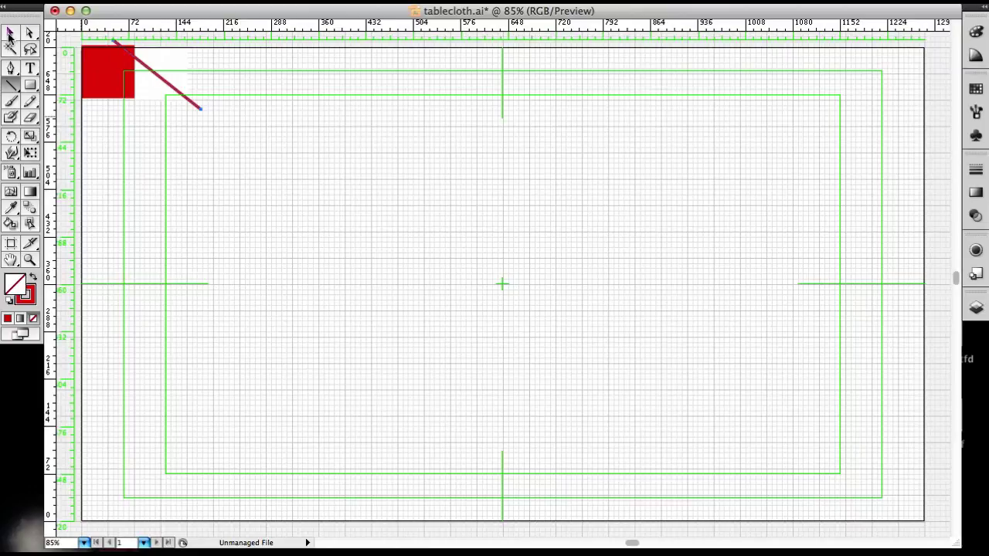
# Select the diagonal line with the Selection tool
pyautogui.click(11, 32)
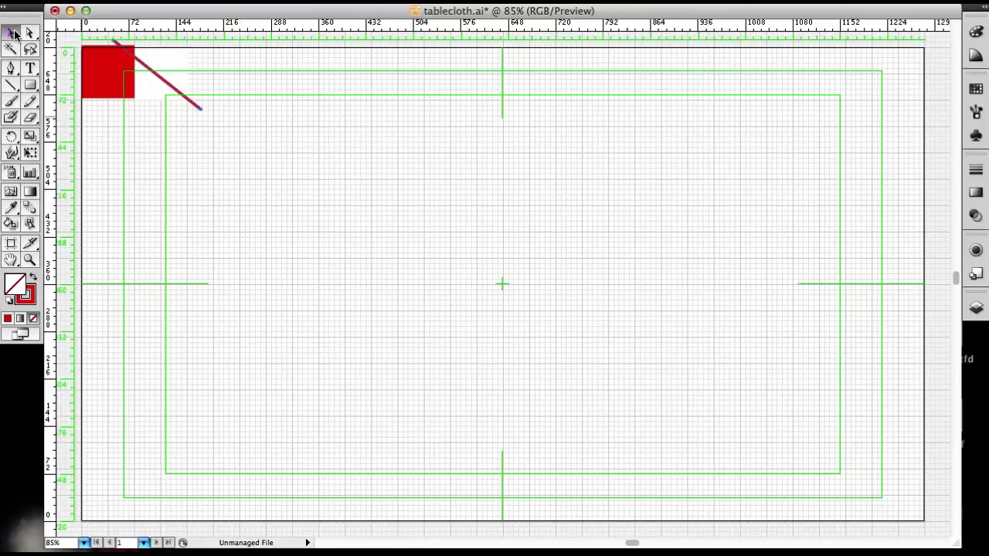
pyautogui.click(259, 90)
pyautogui.click(200, 109)
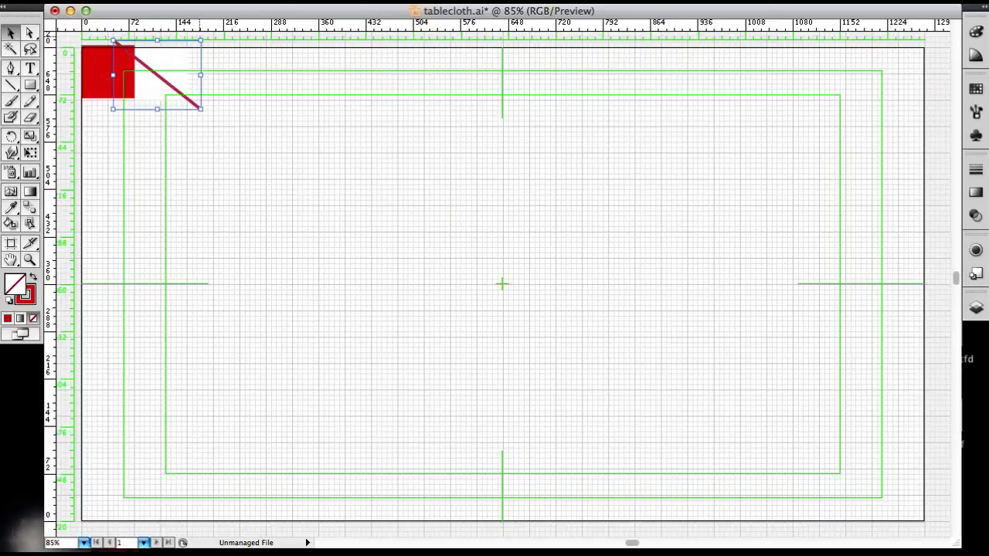
pyautogui.click(319, 0)
# Apply a Transform effect to the line: Move Vertical -10 px with 6 copies
pyautogui.moveTo(498, 86)
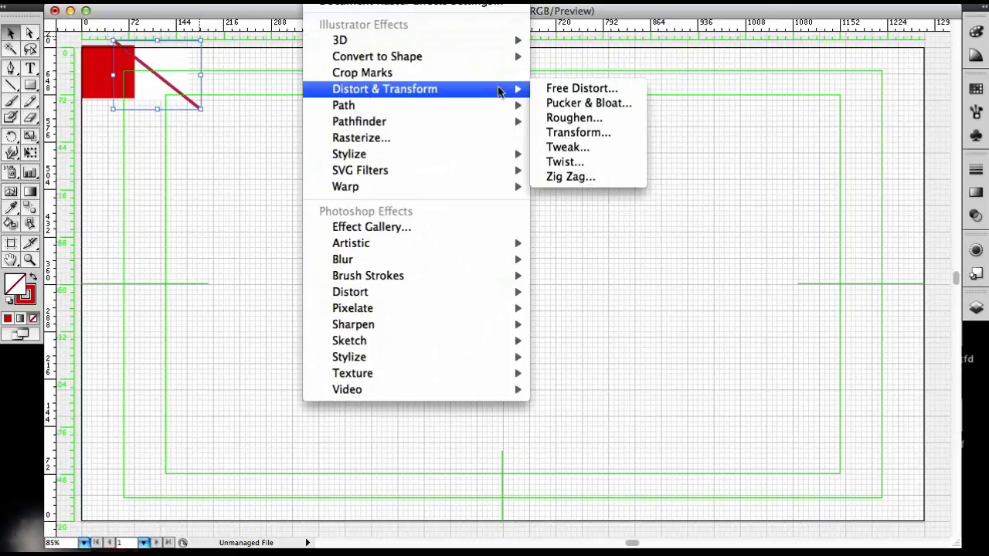
pyautogui.click(587, 136)
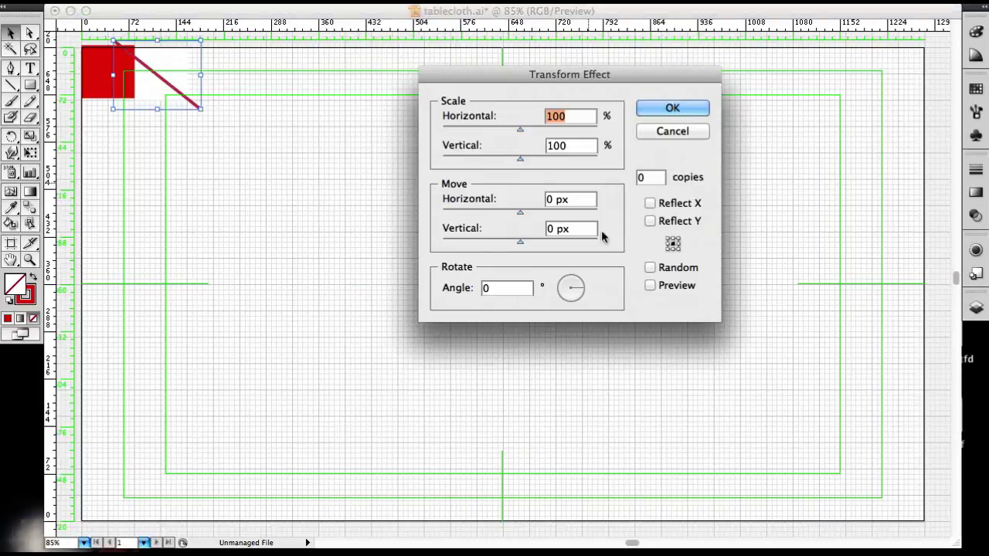
pyautogui.click(548, 229)
pyautogui.write('0')
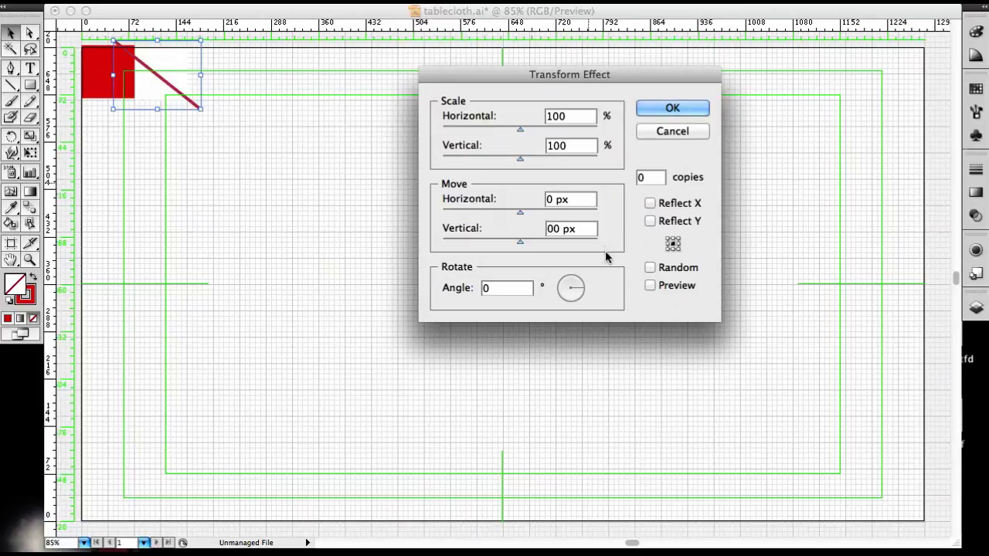
pyautogui.press('BackSpace')
pyautogui.write('-1')
pyautogui.doubleClick(644, 179)
pyautogui.write('6')
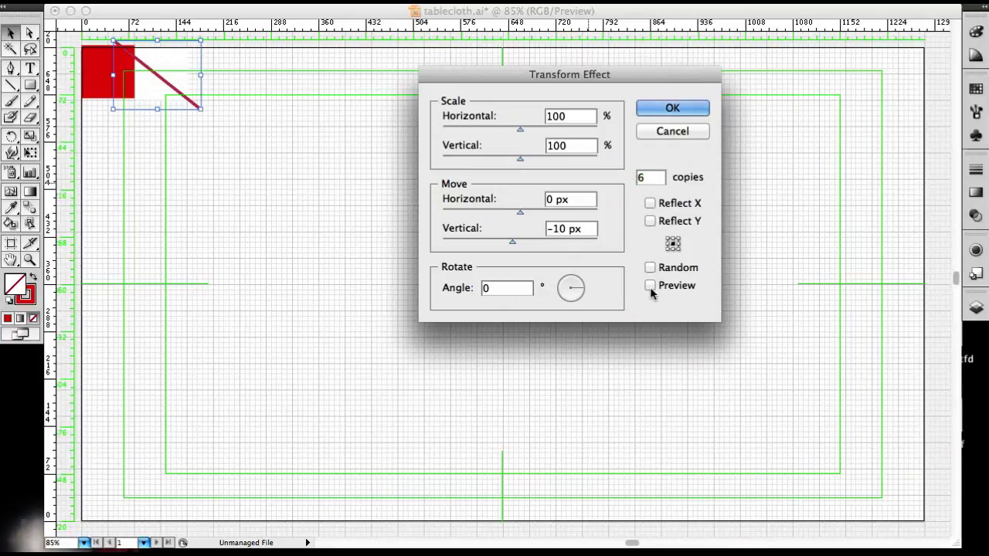
pyautogui.click(649, 286)
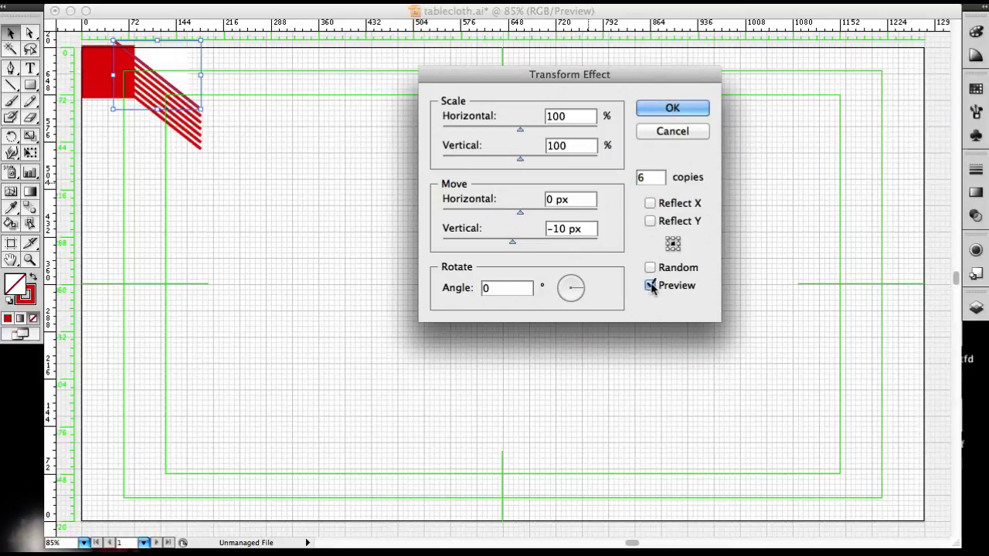
pyautogui.click(672, 109)
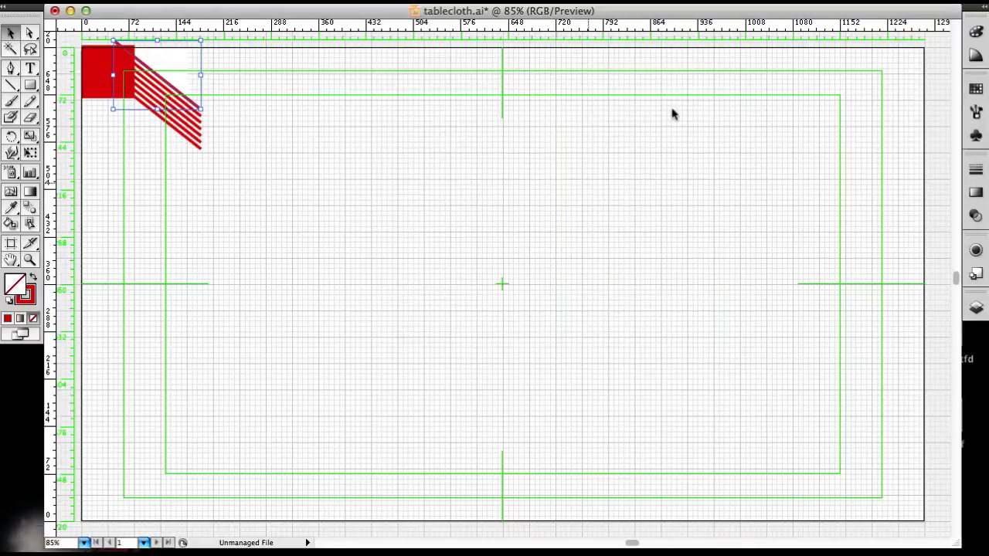
pyautogui.click(242, 106)
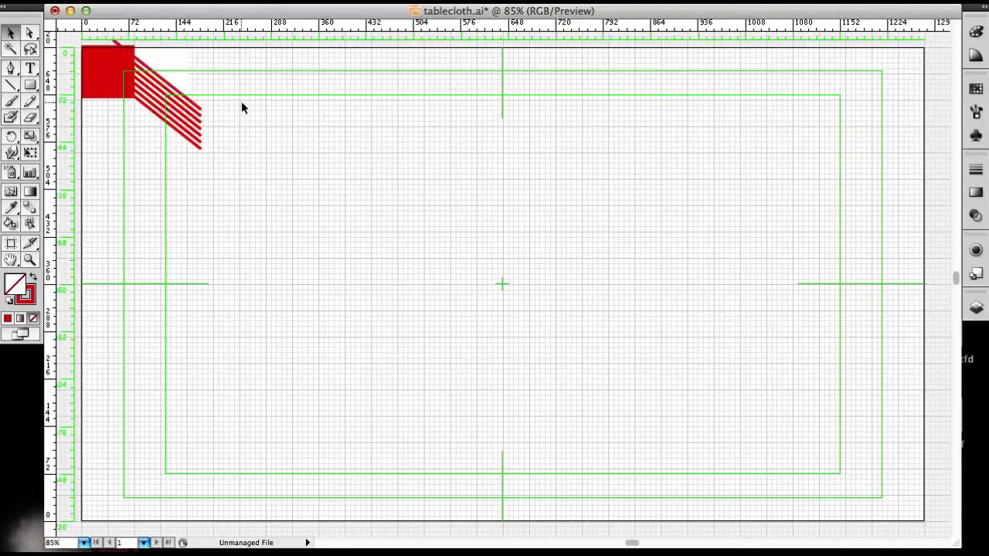
# Reselect the stripes and add a second Transform effect moving 10 px vertically
pyautogui.press('super+a')
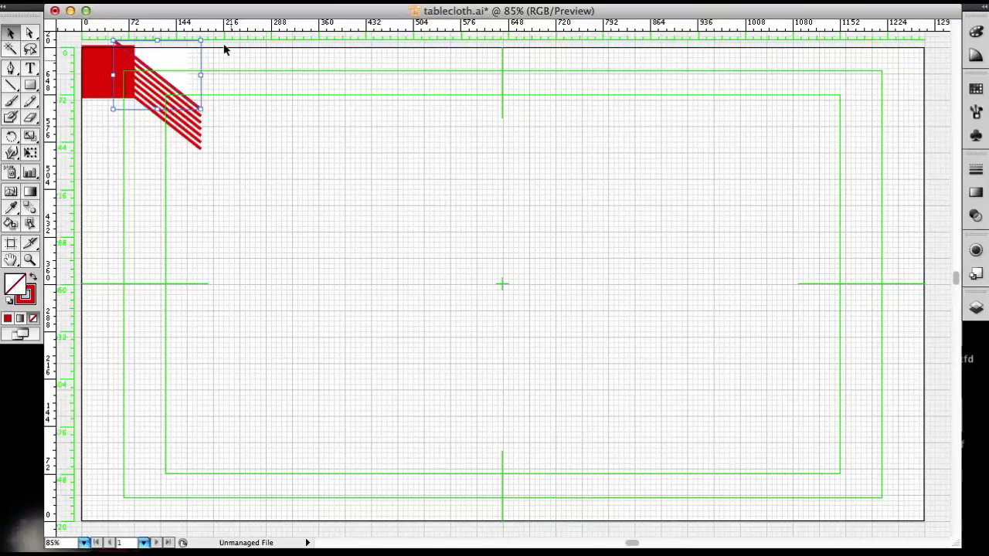
pyautogui.click(340, 0)
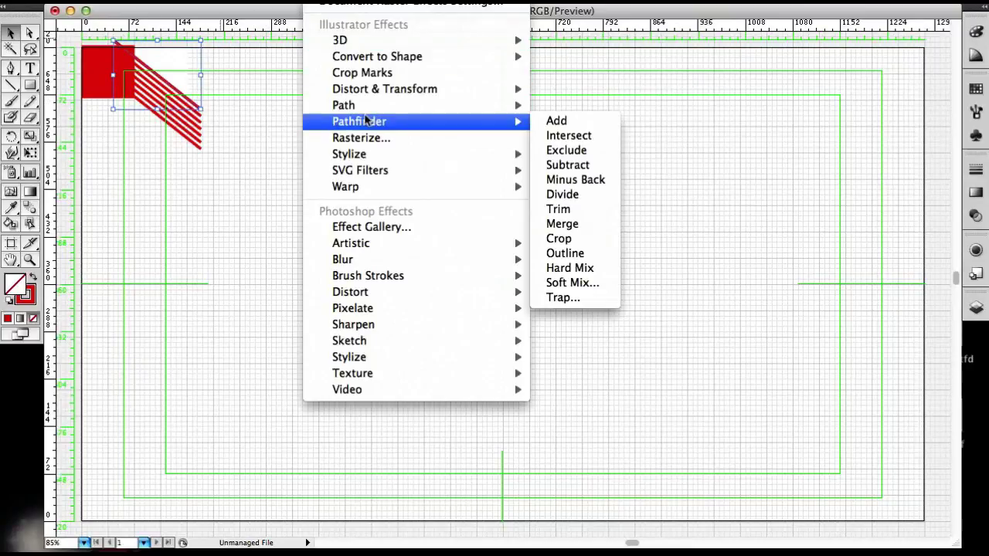
pyautogui.moveTo(384, 89)
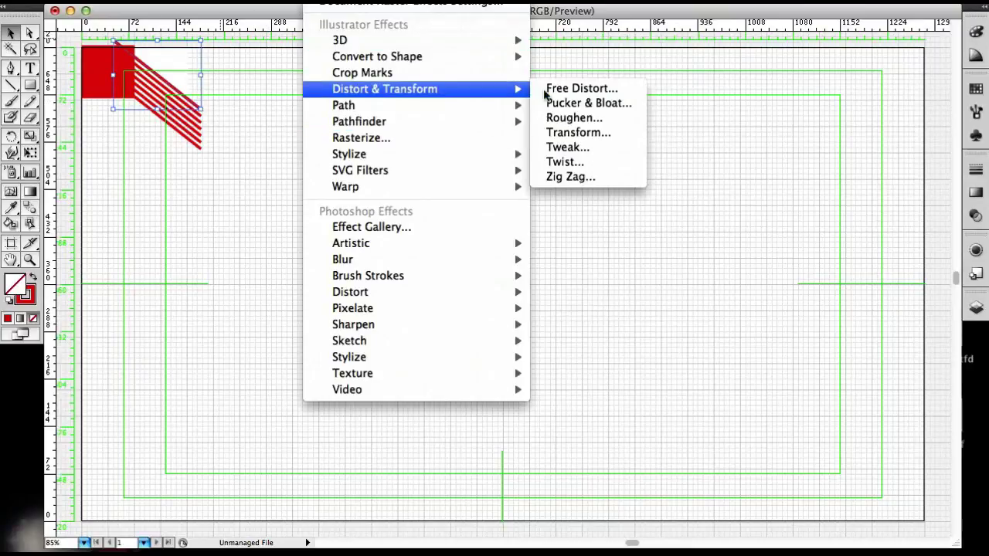
pyautogui.click(605, 133)
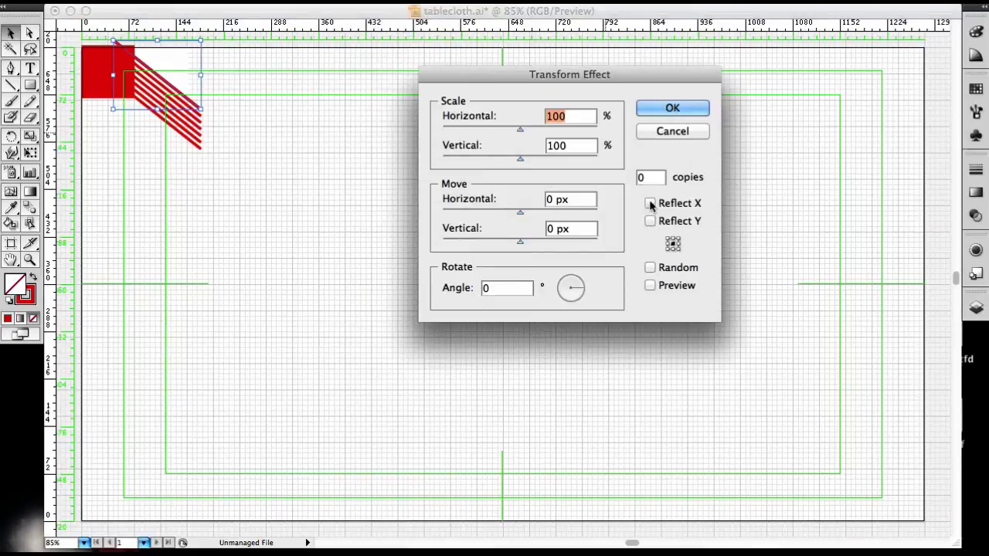
pyautogui.tripleClick(547, 230)
pyautogui.write('10')
pyautogui.press('Tab')
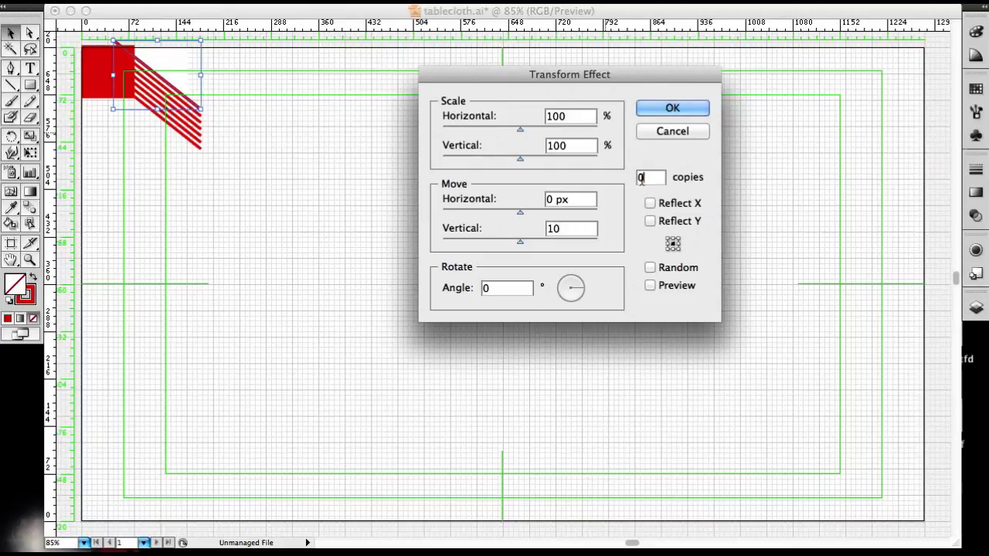
pyautogui.write('6')
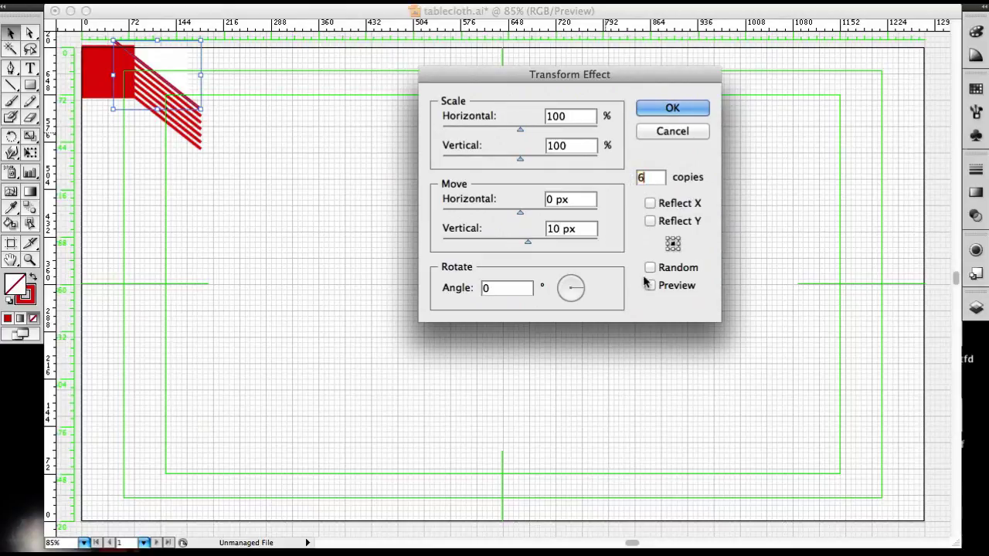
pyautogui.click(652, 287)
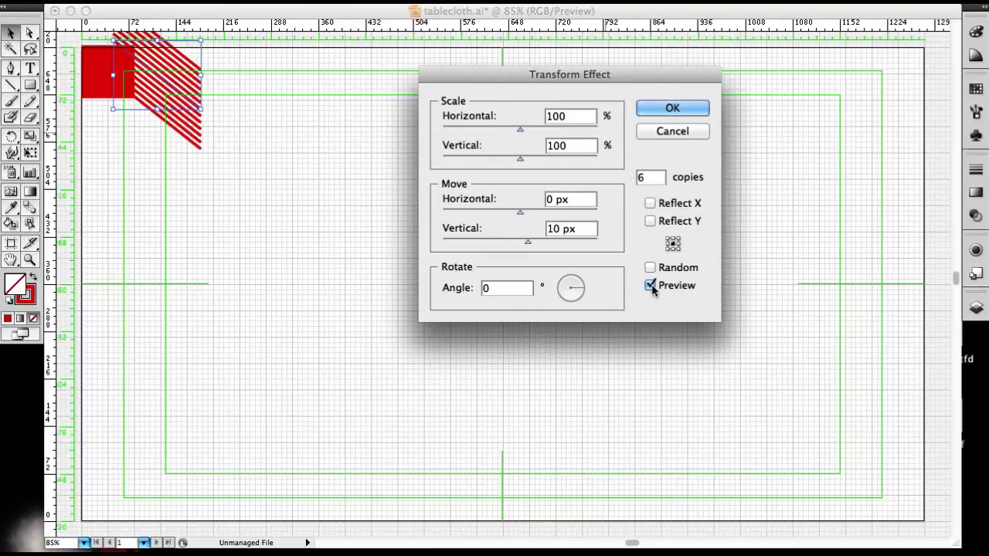
pyautogui.click(653, 287)
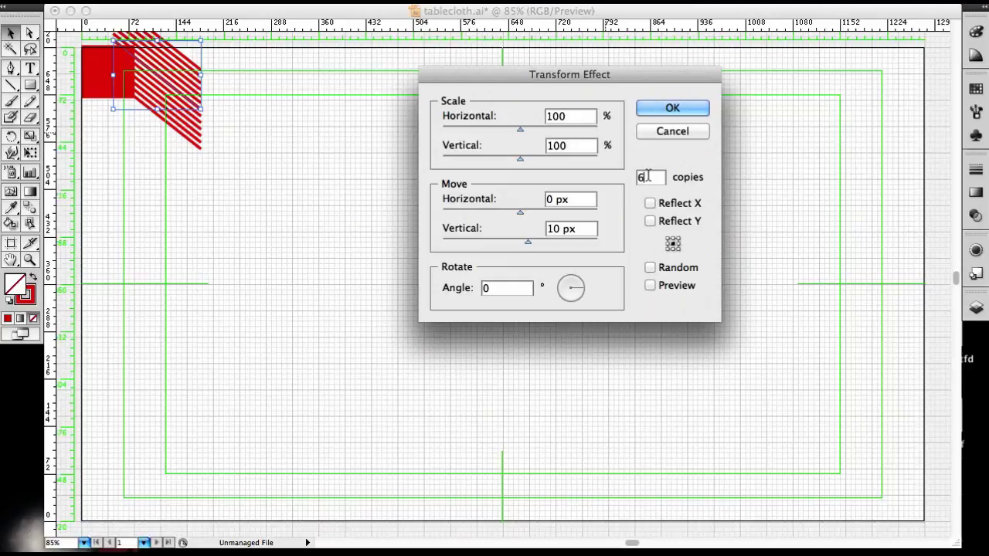
# Try 8 copies, then settle on 9 copies and apply the upward stripes
pyautogui.doubleClick(641, 177)
pyautogui.write('8')
pyautogui.click(651, 286)
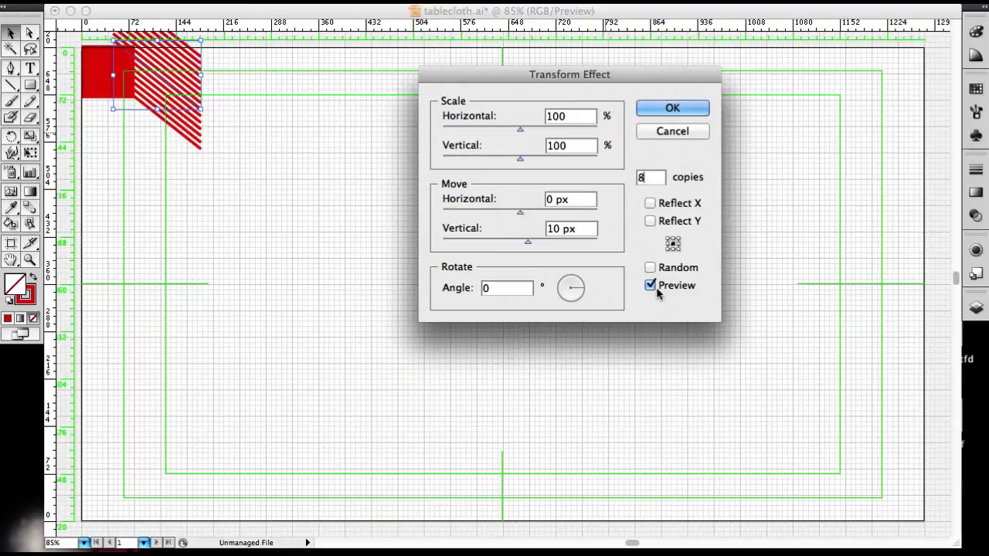
pyautogui.click(653, 286)
pyautogui.moveTo(644, 181); pyautogui.dragTo(634, 179)
pyautogui.write('9')
pyautogui.click(652, 286)
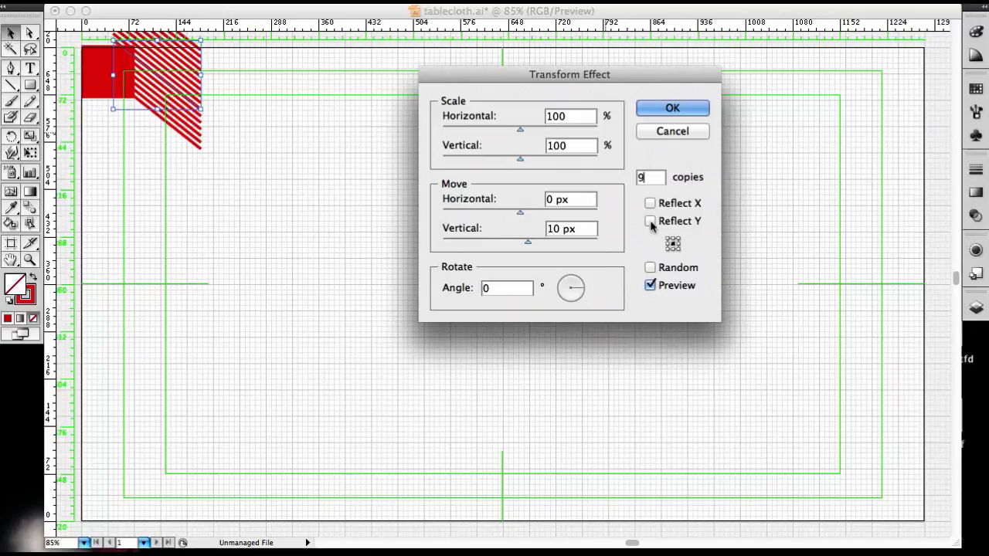
pyautogui.click(673, 109)
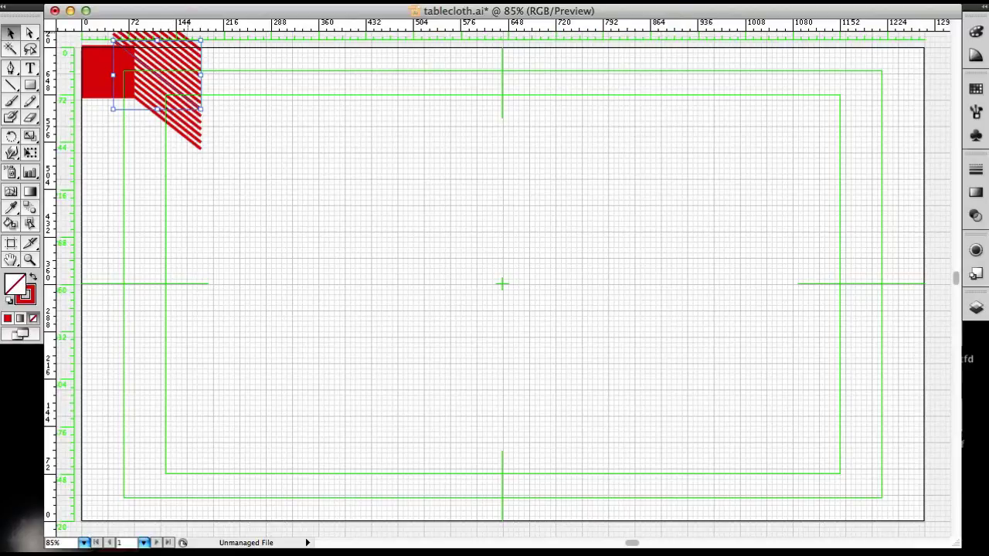
# Send the stripe artwork to the back, behind the red square
pyautogui.click(189, 0)
pyautogui.moveTo(232, 0)
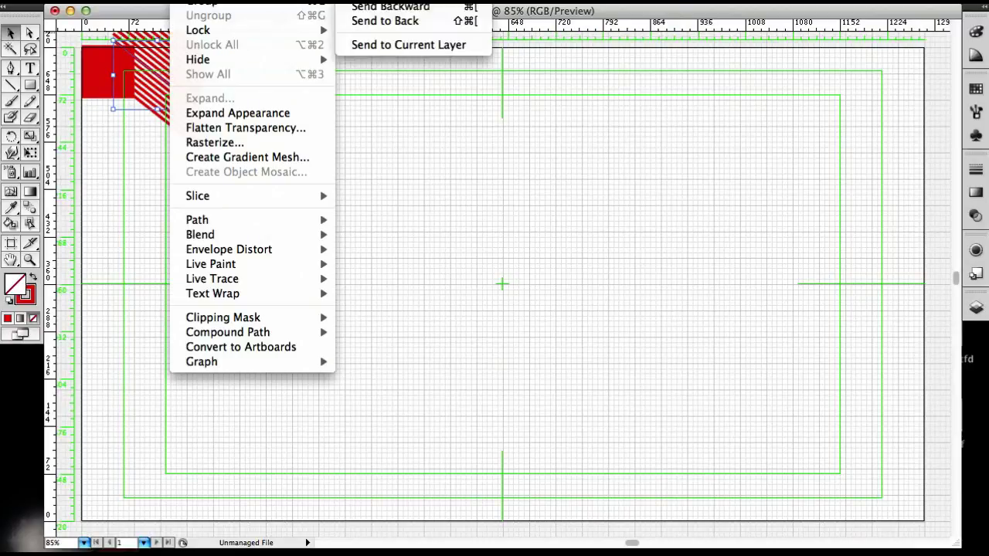
pyautogui.click(387, 23)
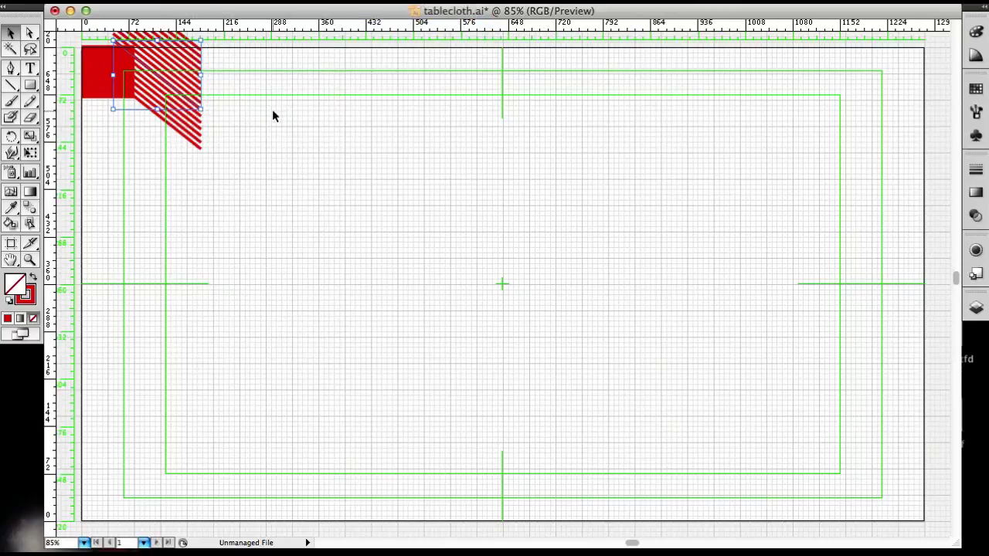
pyautogui.click(258, 119)
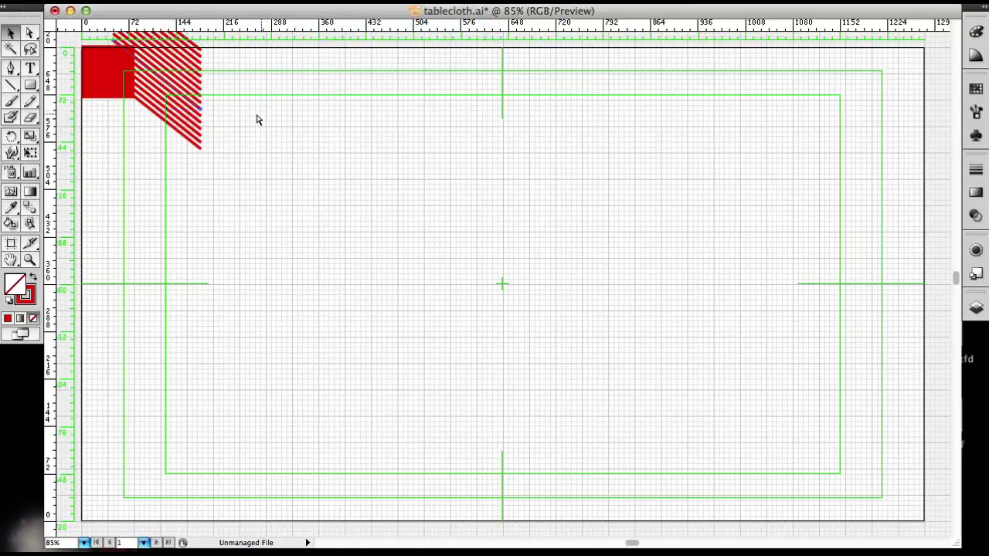
# Give the square beside the red one no fill, unlock all objects, and select it with the stripes
pyautogui.click(186, 83)
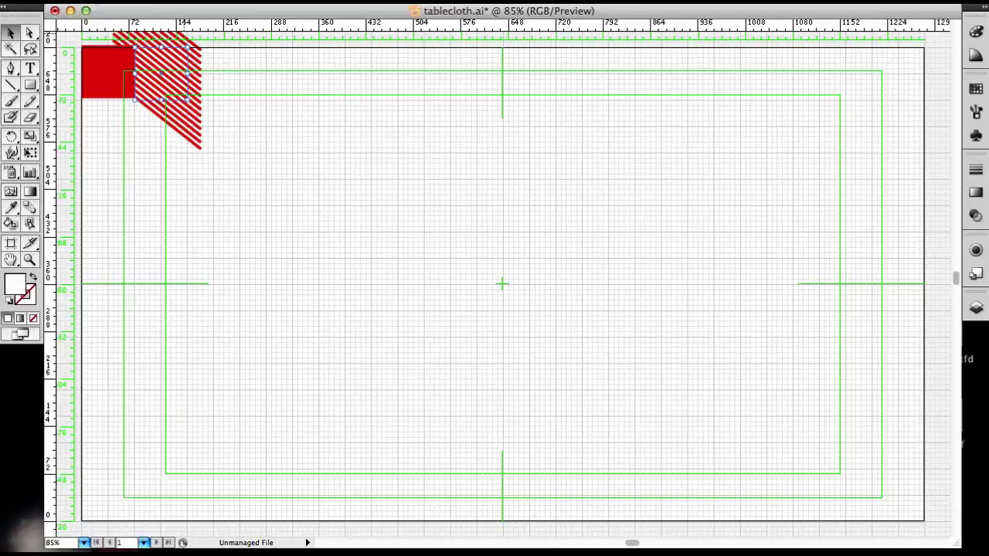
pyautogui.click(34, 282)
pyautogui.click(203, 0)
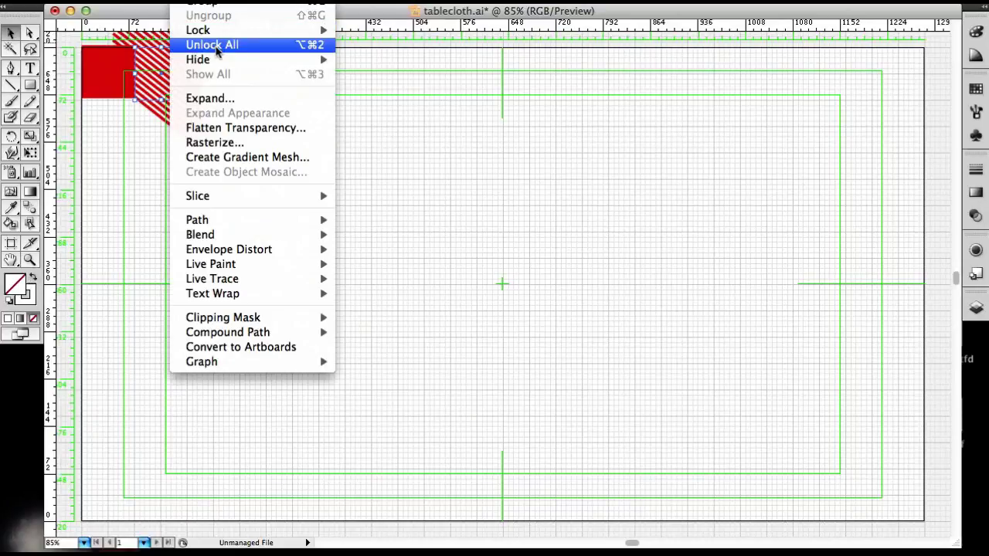
pyautogui.click(212, 45)
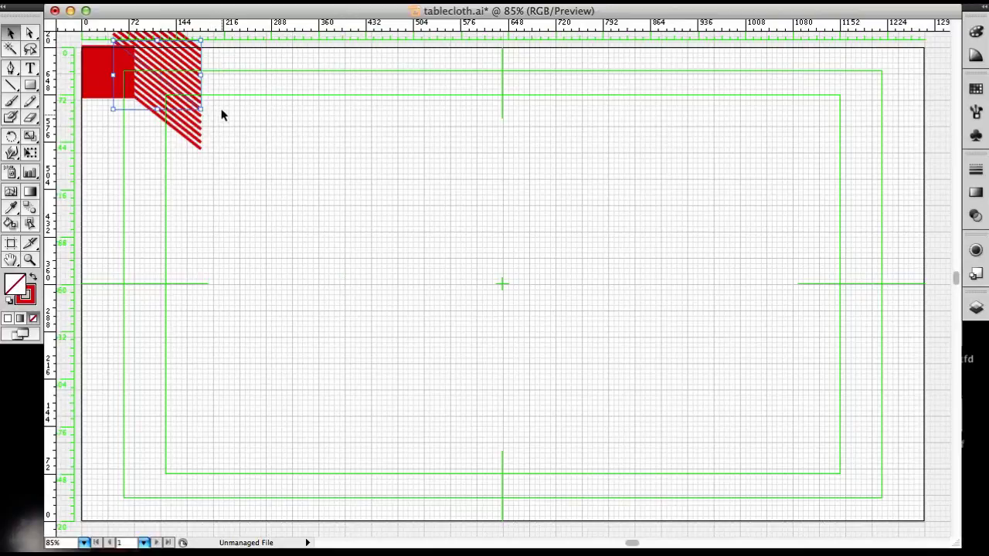
pyautogui.moveTo(239, 154); pyautogui.dragTo(160, 82)
# Make a clipping mask so the stripes sit inside the square
pyautogui.click(202, 0)
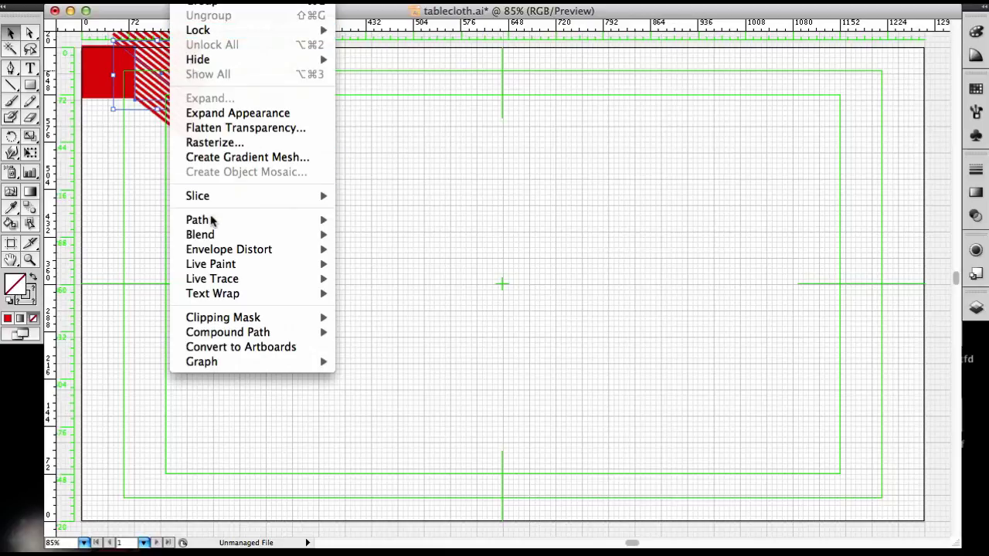
pyautogui.moveTo(240, 317)
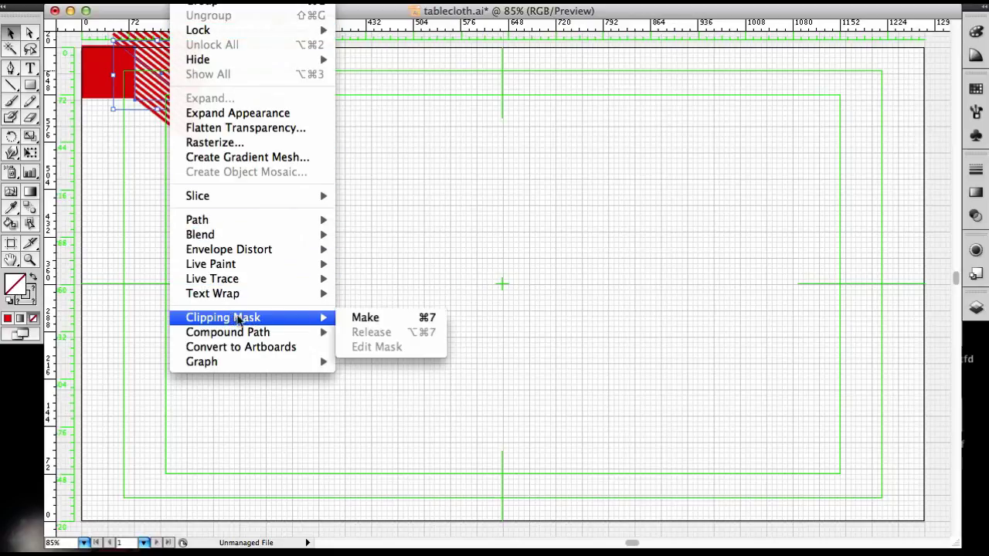
pyautogui.click(364, 318)
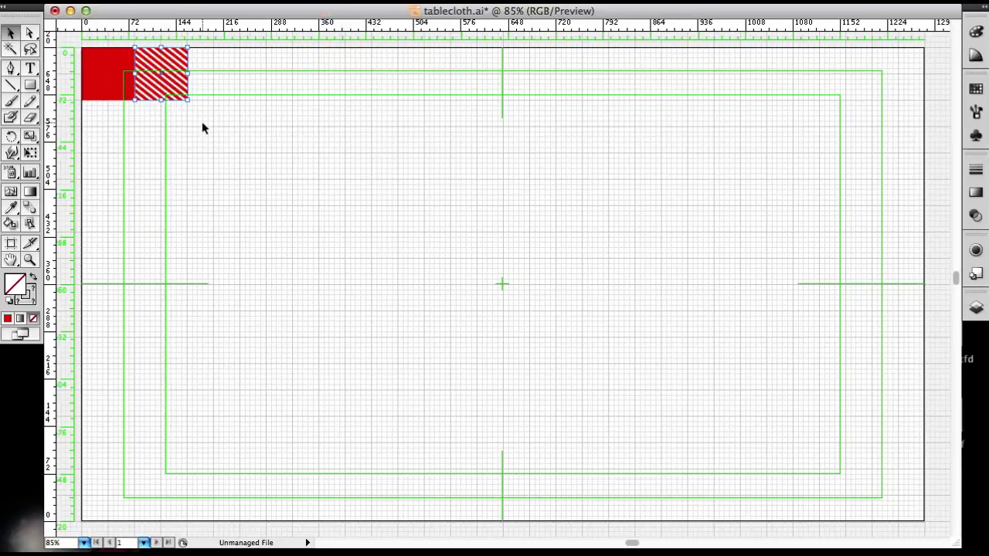
# Copy and paste the striped square to the artboard centre, then select the red and striped tiles
pyautogui.press('super+c')
pyautogui.press('super+v')
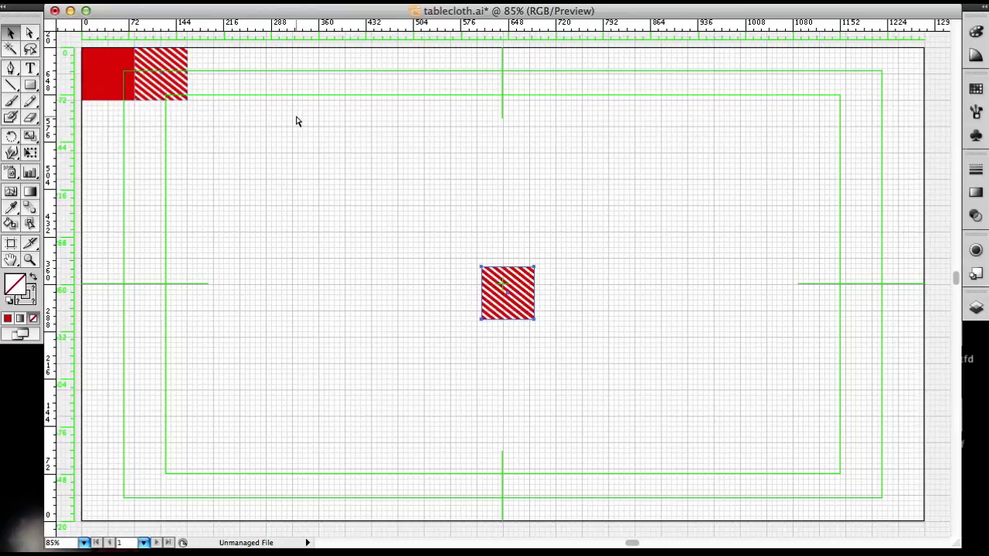
pyautogui.click(203, 117)
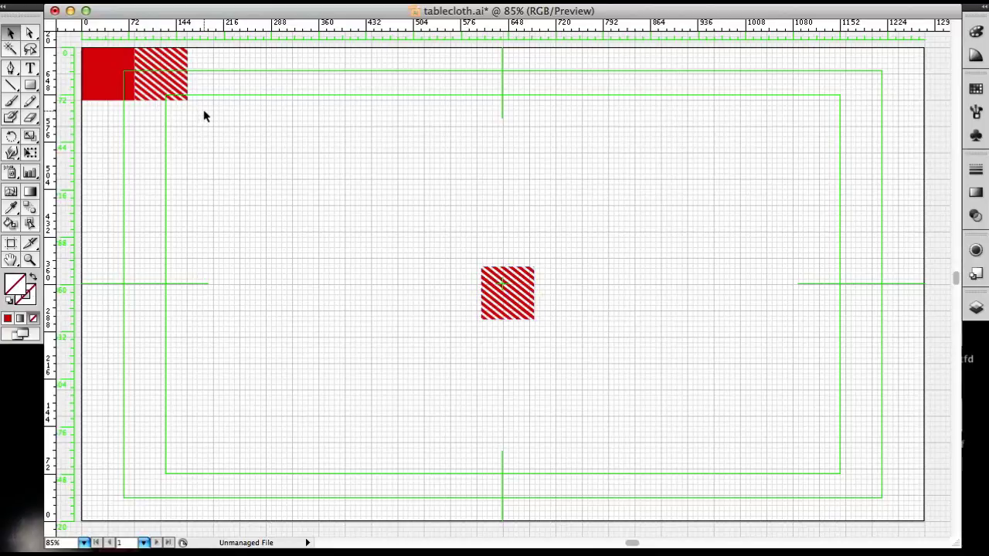
pyautogui.moveTo(203, 111); pyautogui.dragTo(117, 86)
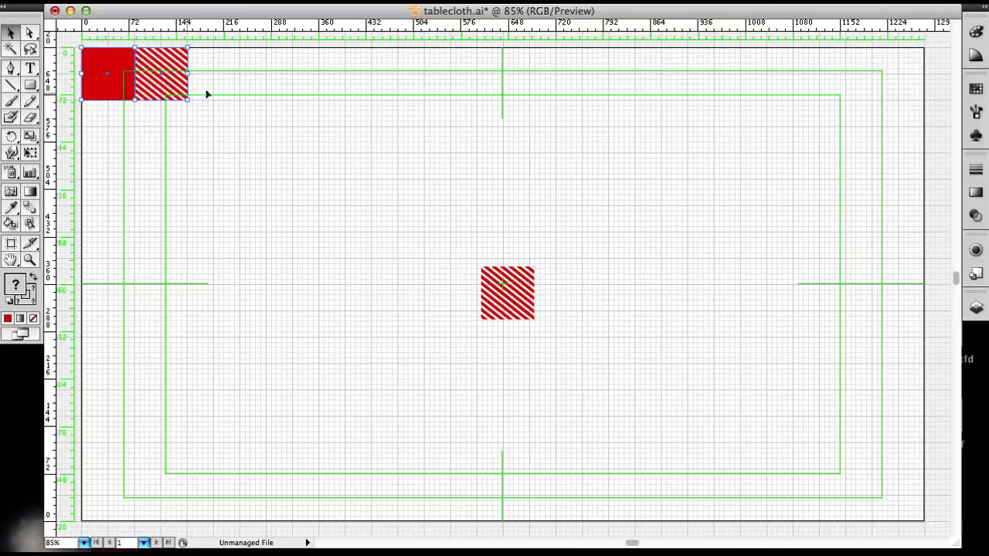
# Apply a Transform effect to the tile pair: Move Horizontal 160 px with 7 copies
pyautogui.click(317, 0)
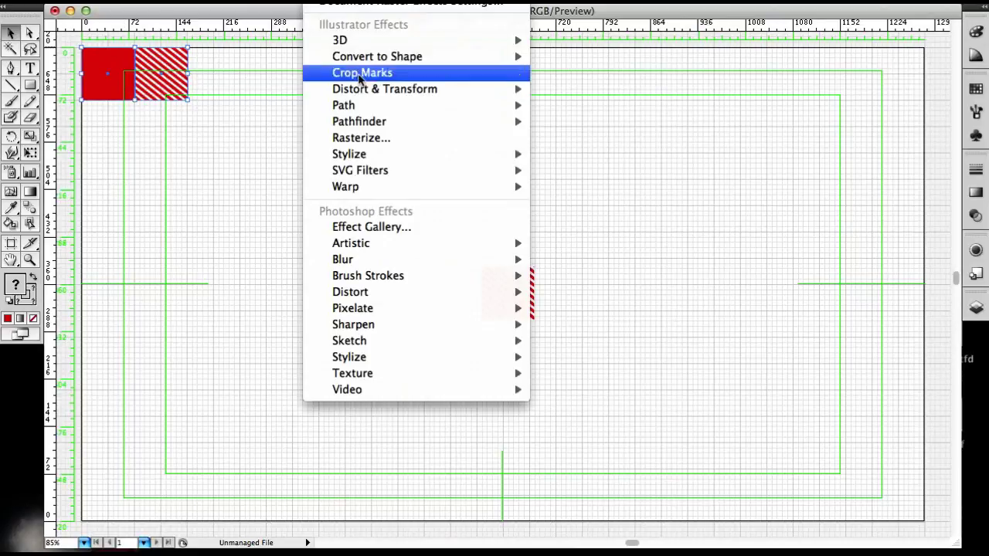
pyautogui.moveTo(386, 88)
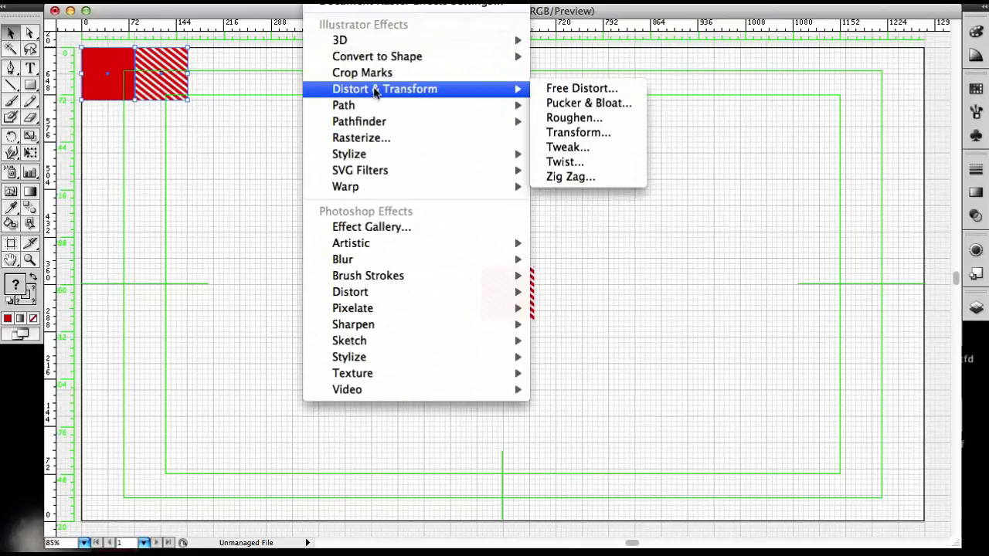
pyautogui.click(579, 133)
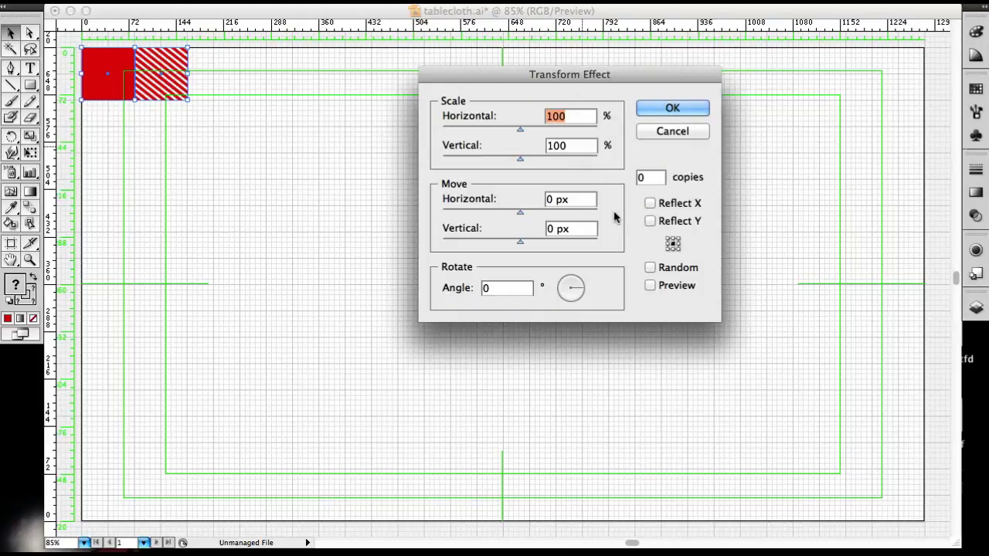
pyautogui.click(548, 200)
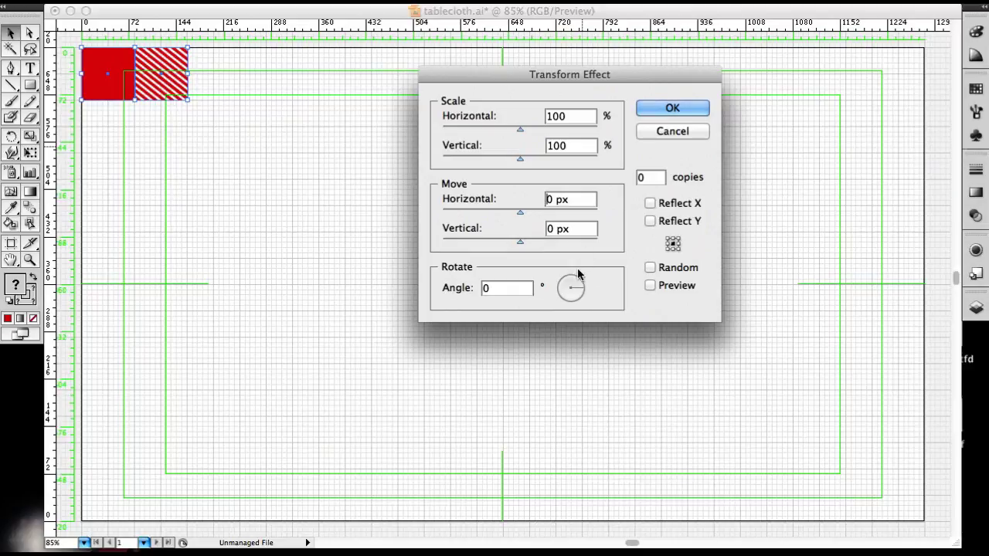
pyautogui.write('16')
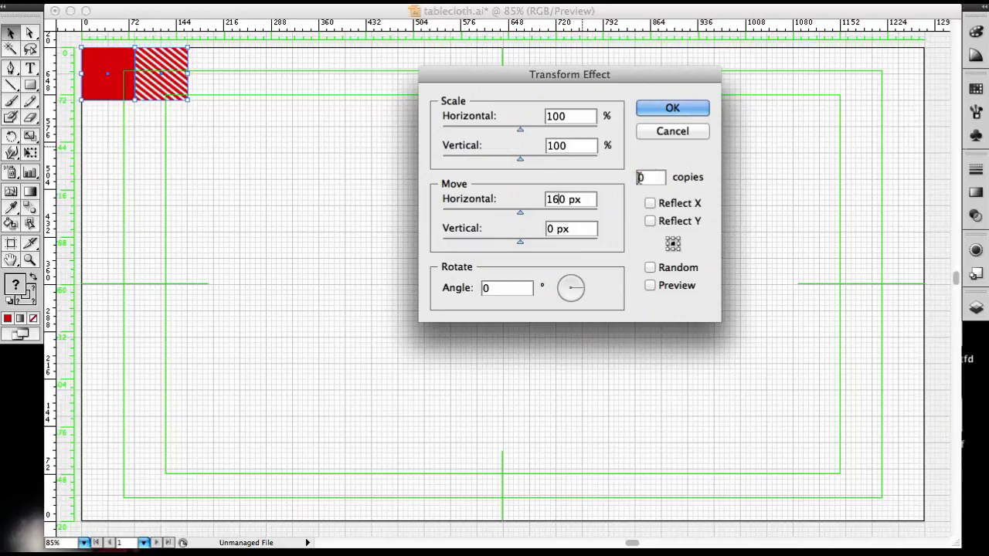
pyautogui.click(640, 178)
pyautogui.write('7')
pyautogui.click(650, 286)
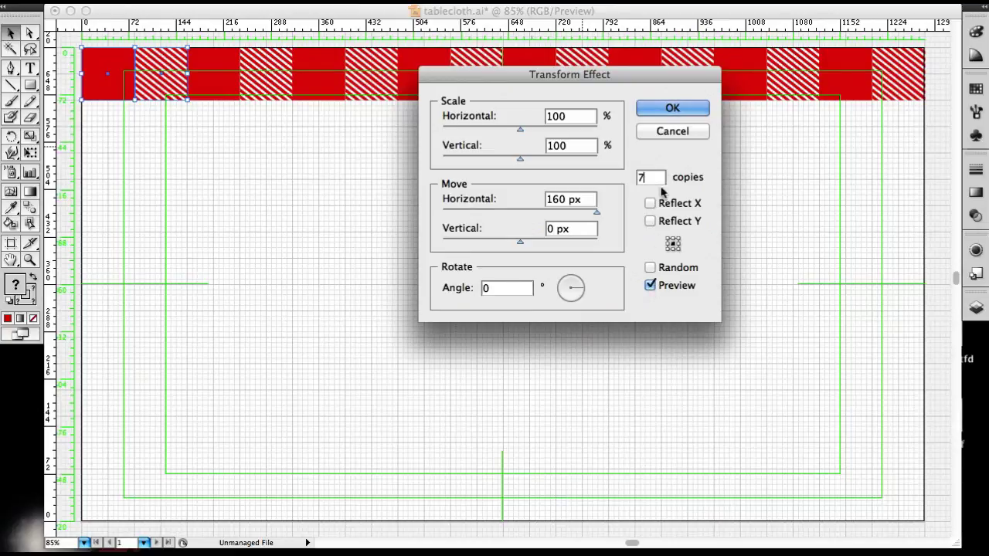
pyautogui.click(672, 112)
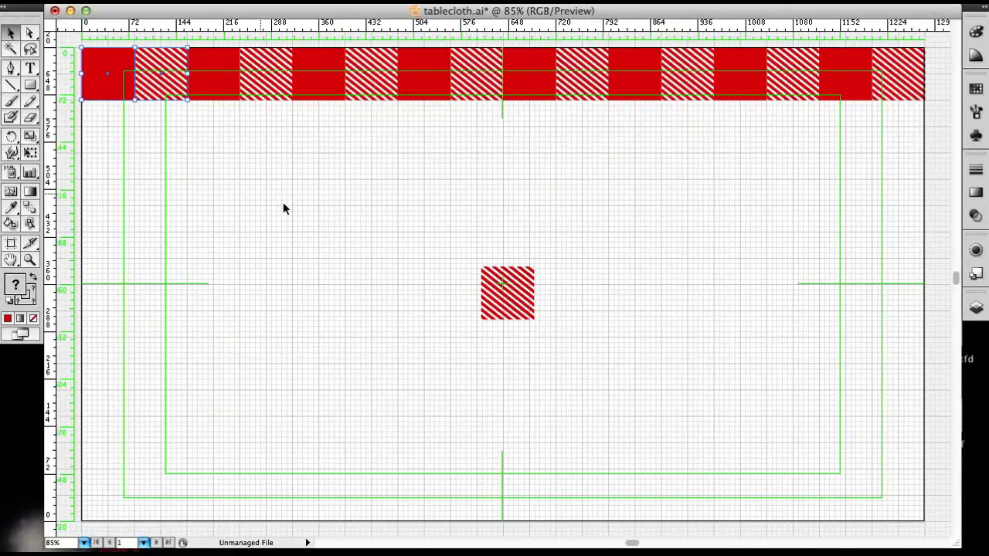
# Drag the loose hatched square to the left edge, snapping it just under the first red tile
pyautogui.click(472, 247)
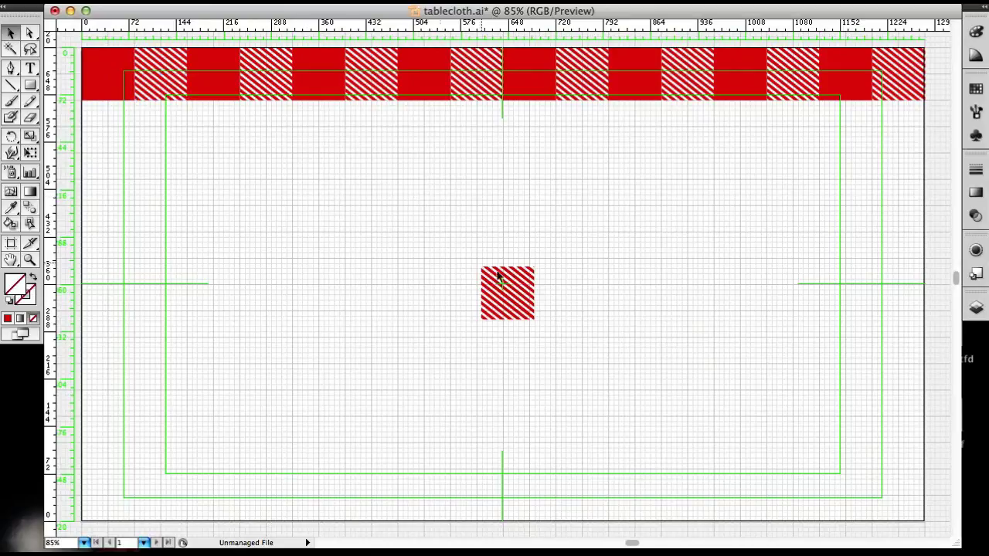
pyautogui.click(527, 300)
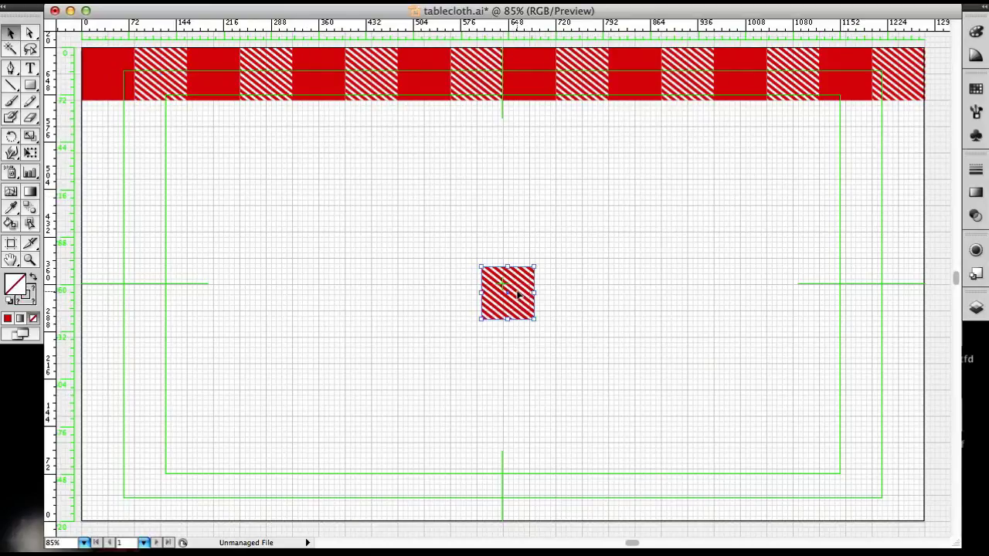
pyautogui.moveTo(518, 293); pyautogui.dragTo(172, 210)
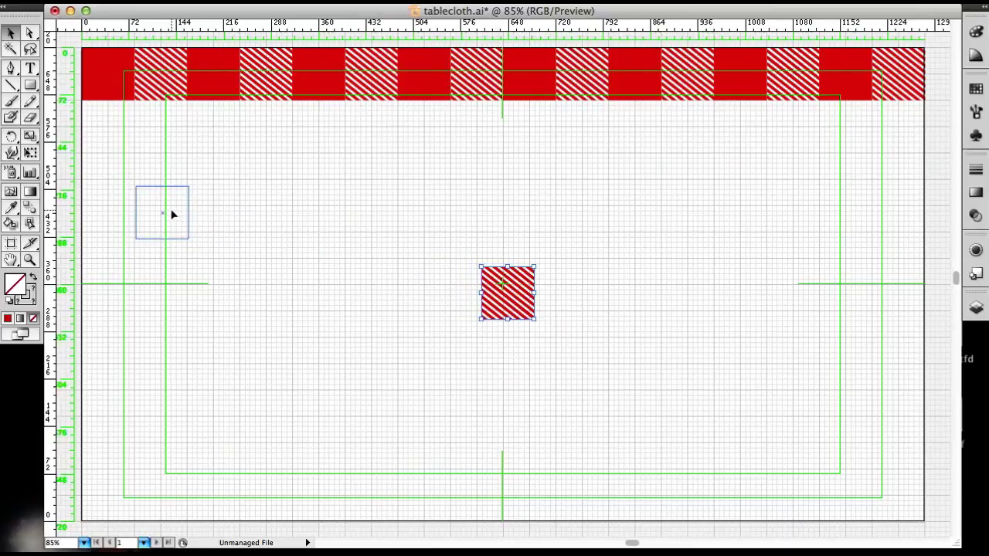
pyautogui.moveTo(172, 214)
pyautogui.mouseDown()
pyautogui.moveTo(152, 209)
pyautogui.moveTo(108, 168)
pyautogui.moveTo(116, 127)
pyautogui.mouseUp()
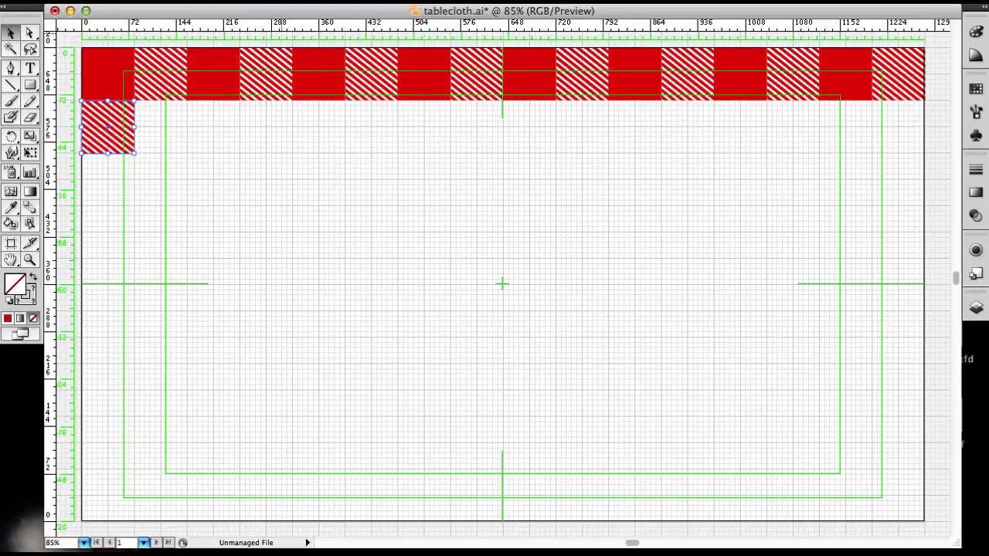
# Apply a Transform effect to the hatched square: Move Horizontal 160 px, 7 copies
pyautogui.click(340, 1)
pyautogui.moveTo(379, 90)
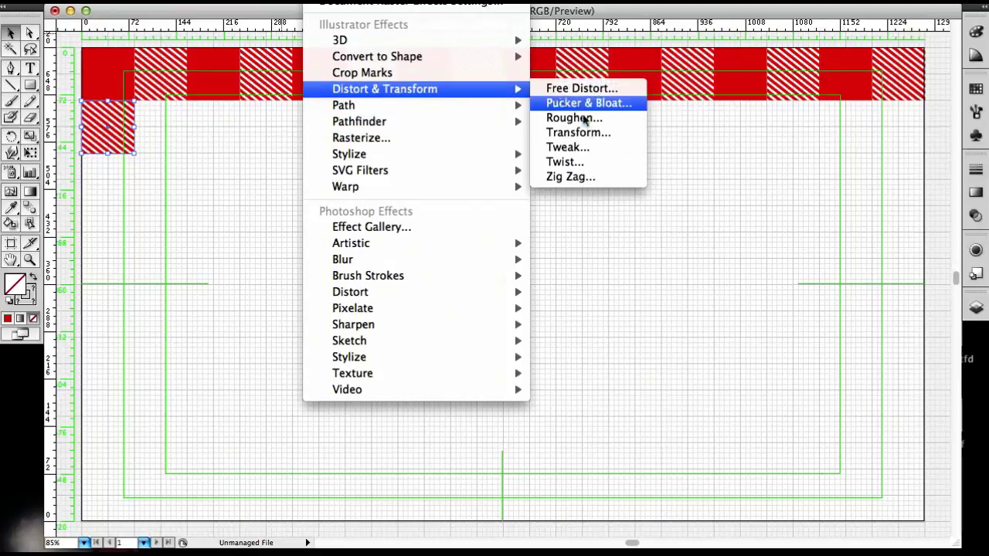
pyautogui.click(581, 136)
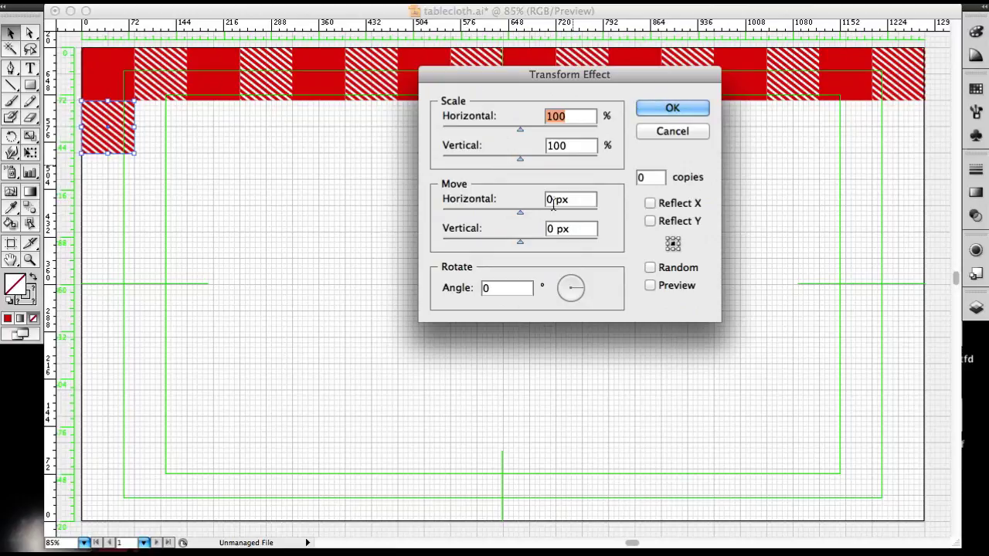
pyautogui.click(547, 200)
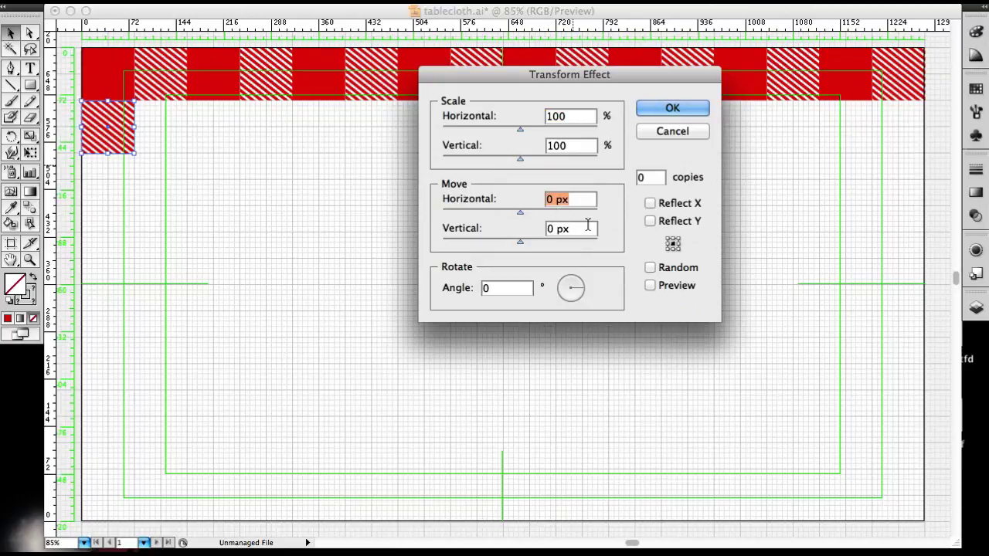
pyautogui.click(547, 201)
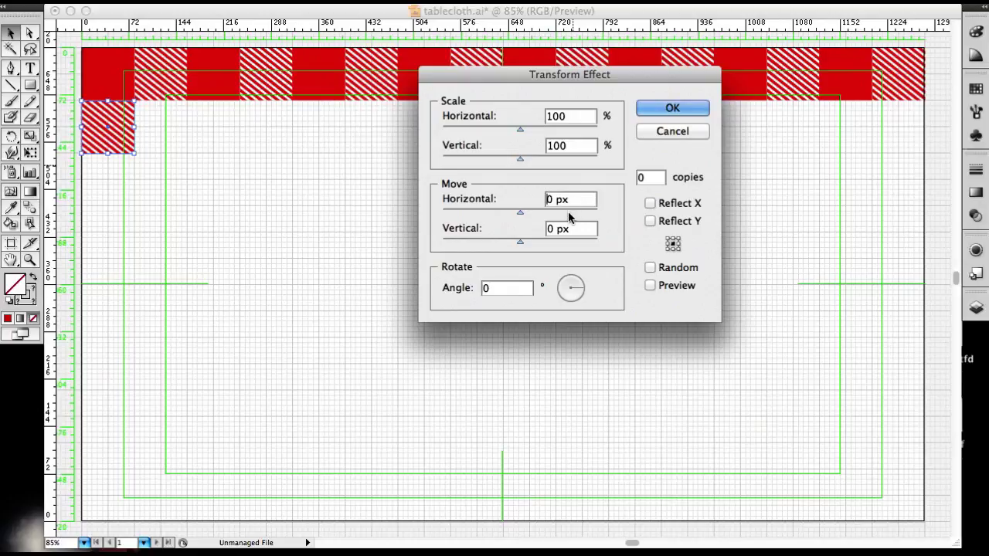
pyautogui.write('16')
pyautogui.doubleClick(647, 179)
pyautogui.write('7')
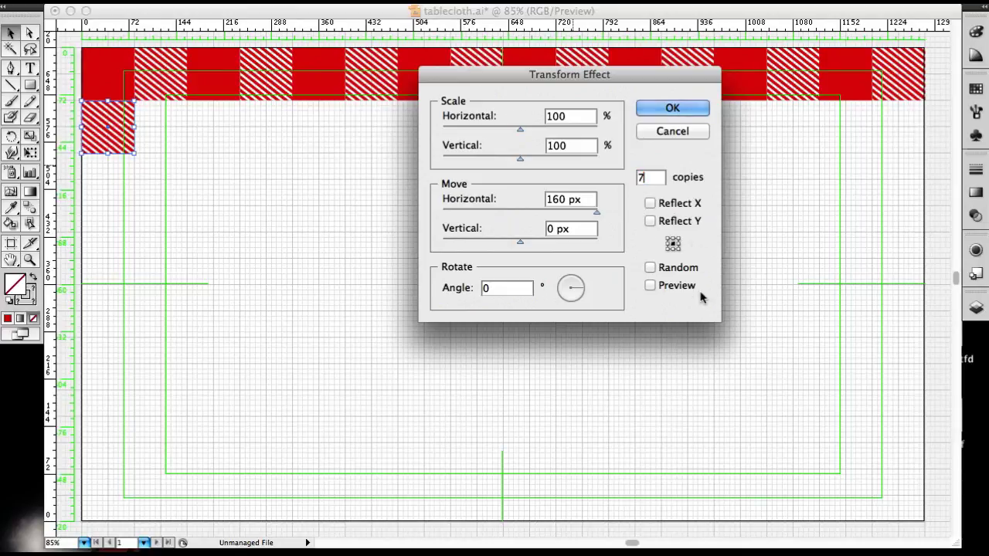
pyautogui.click(650, 286)
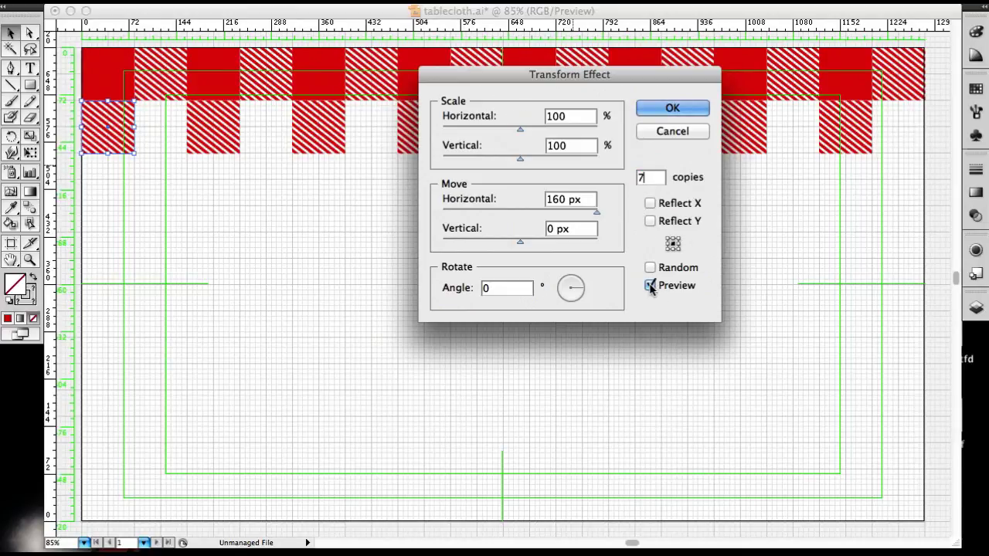
pyautogui.click(681, 113)
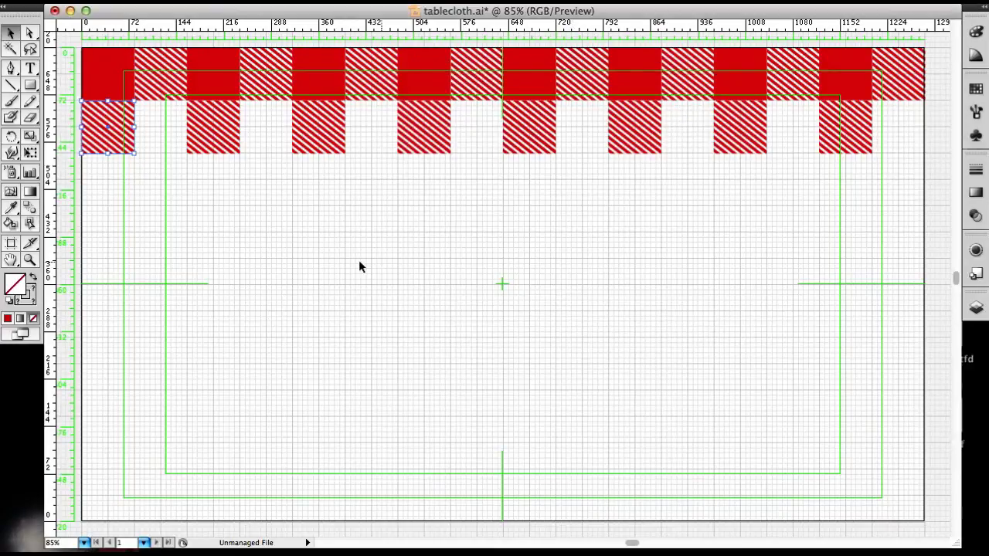
pyautogui.click(256, 215)
# Select the top-left 2x2 tile block and apply a Transform effect: Move Vertical -160 px, 4 copies
pyautogui.moveTo(75, 46); pyautogui.dragTo(176, 145)
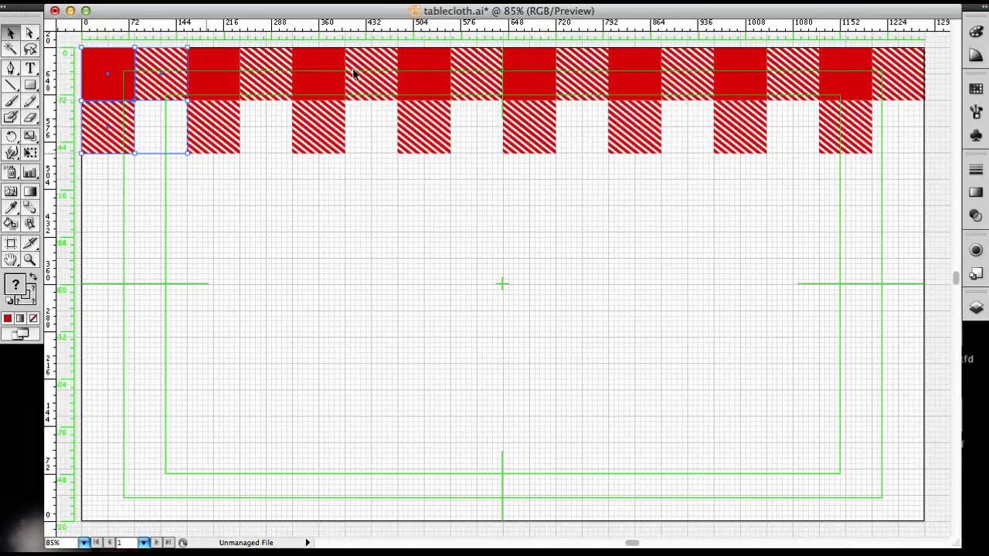
pyautogui.click(321, 0)
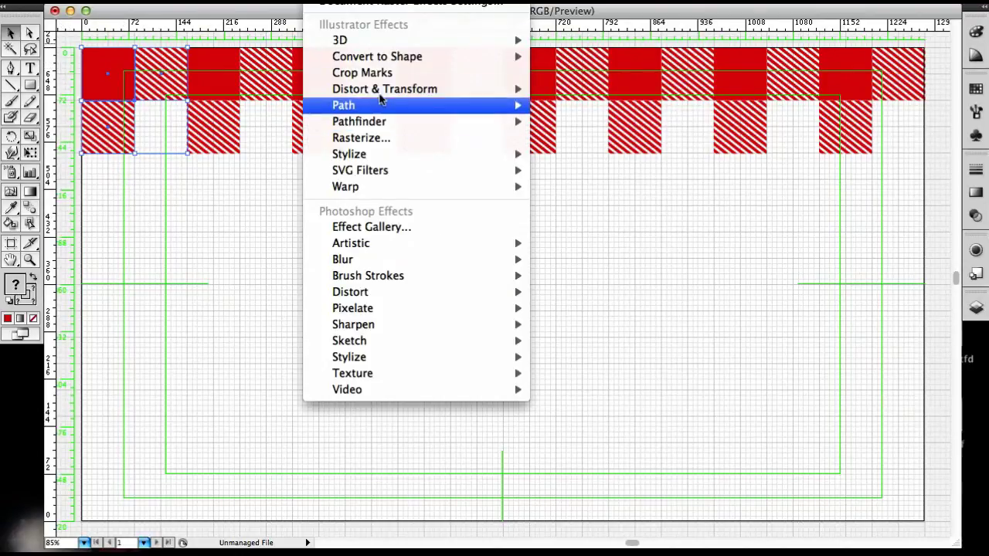
pyautogui.moveTo(426, 89)
pyautogui.click(606, 132)
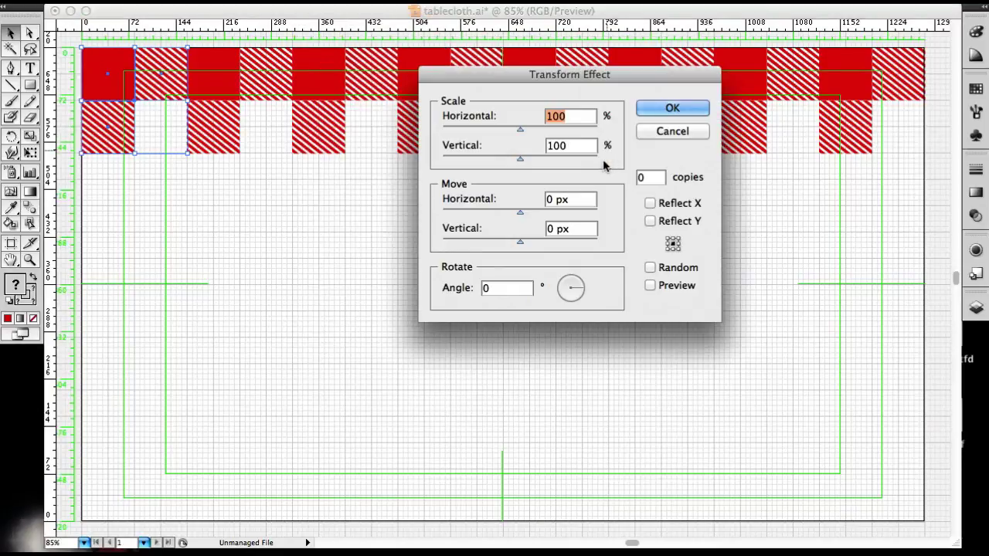
pyautogui.click(547, 230)
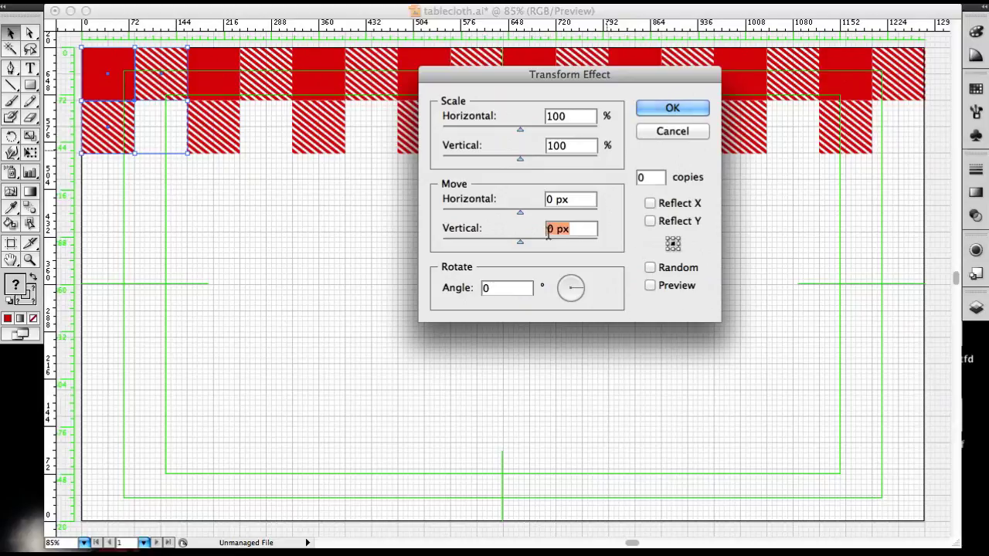
pyautogui.click(548, 231)
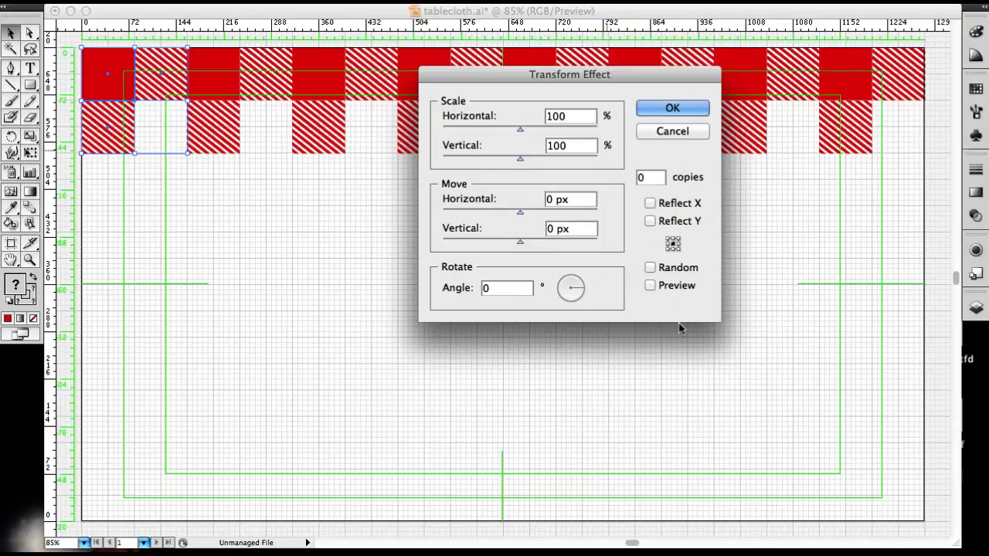
pyautogui.write('-16')
pyautogui.doubleClick(647, 180)
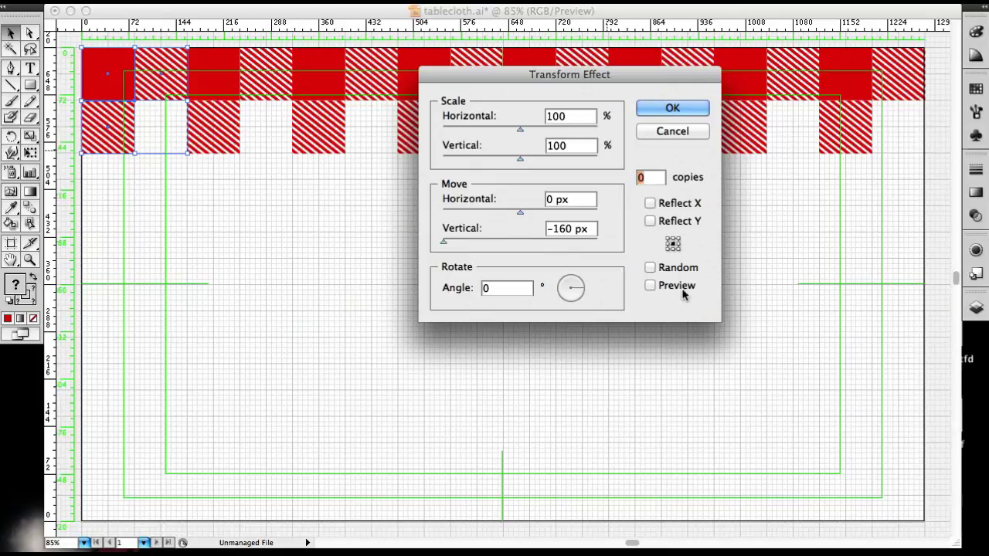
pyautogui.write('4')
pyautogui.click(650, 286)
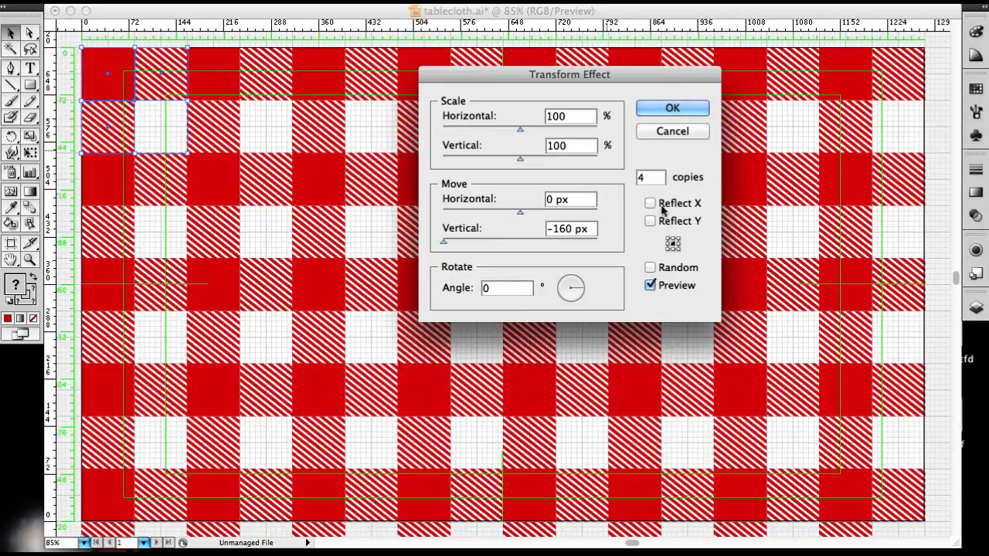
pyautogui.click(672, 110)
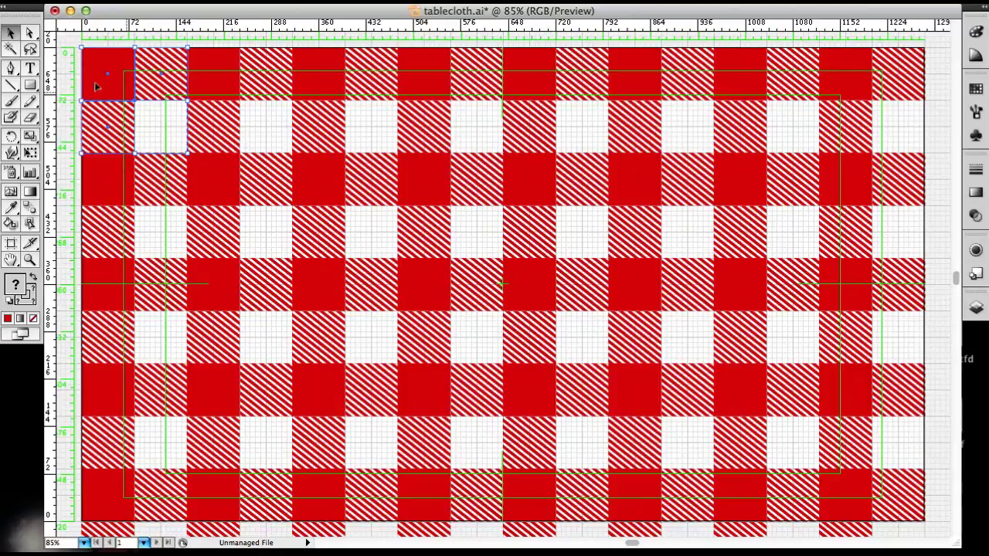
pyautogui.click(66, 89)
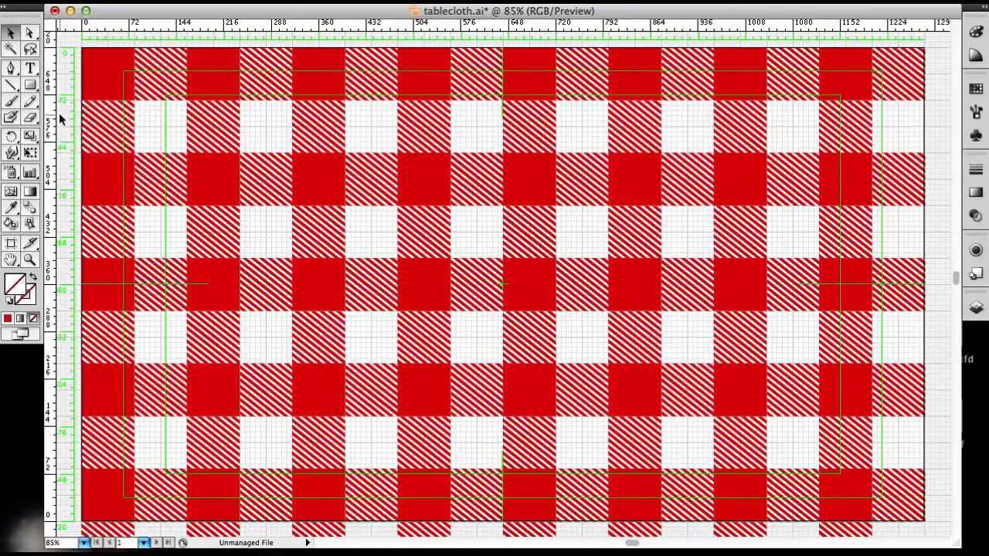
# Choose View > Hide Grid, then save tablecloth.ai with Cmd+S
pyautogui.press('p')
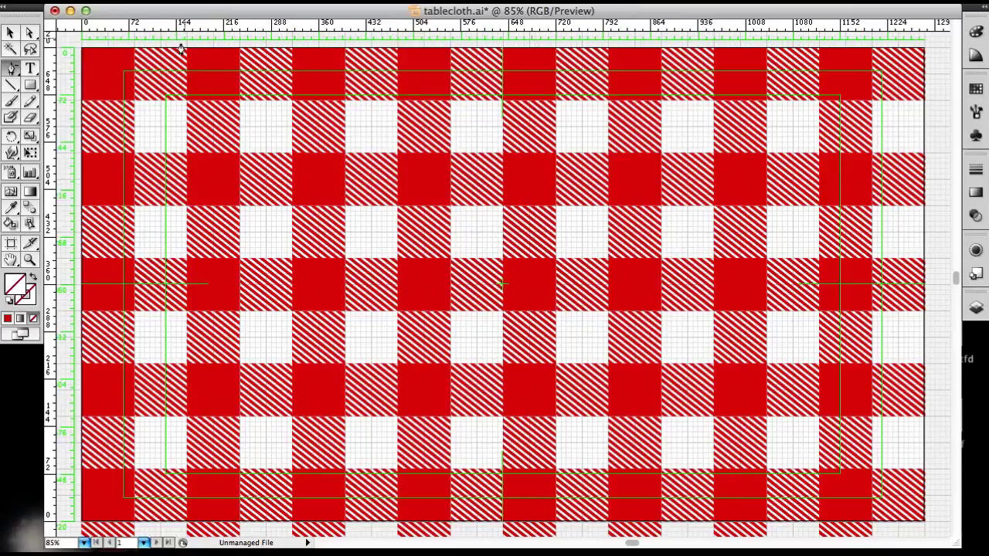
pyautogui.click(363, 1)
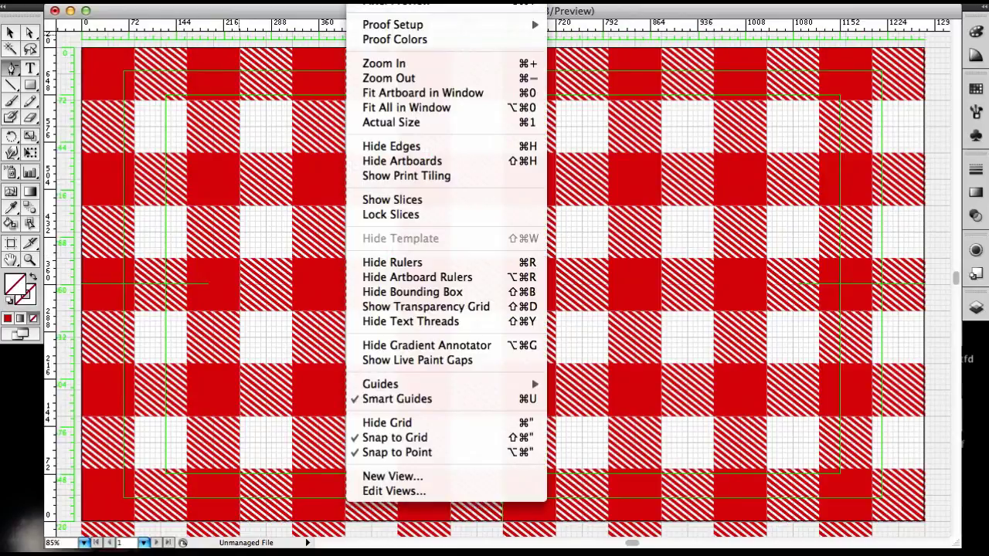
pyautogui.moveTo(396, 390)
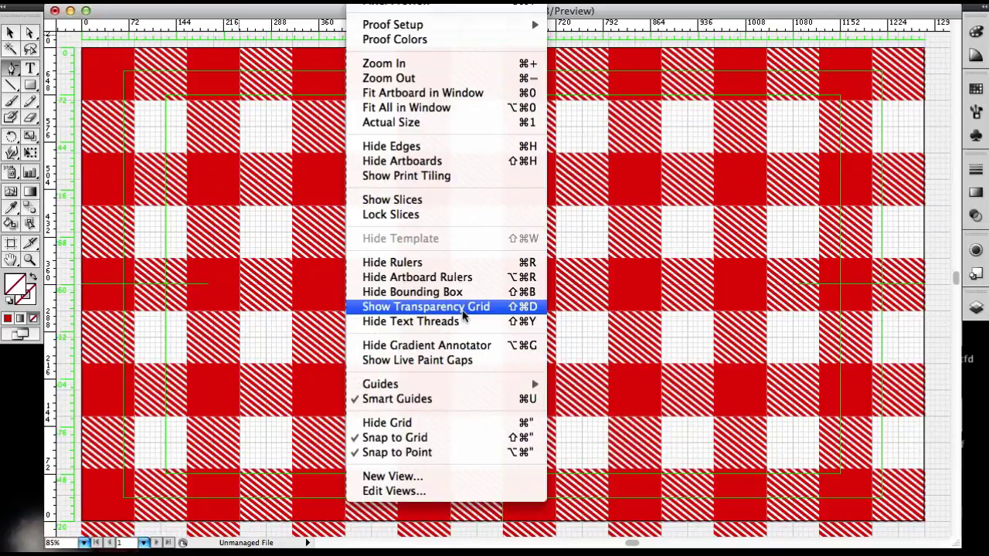
pyautogui.click(457, 422)
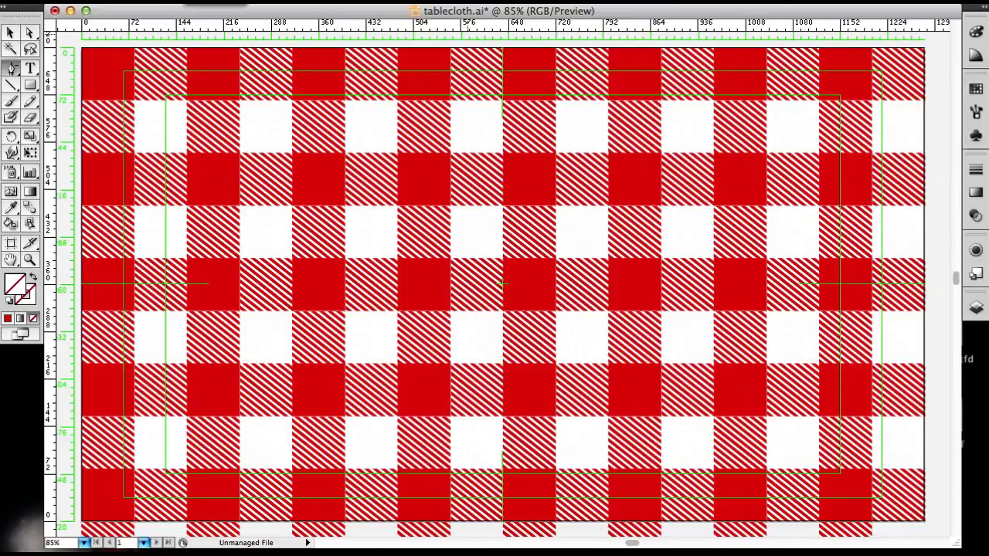
pyautogui.press('super+s')
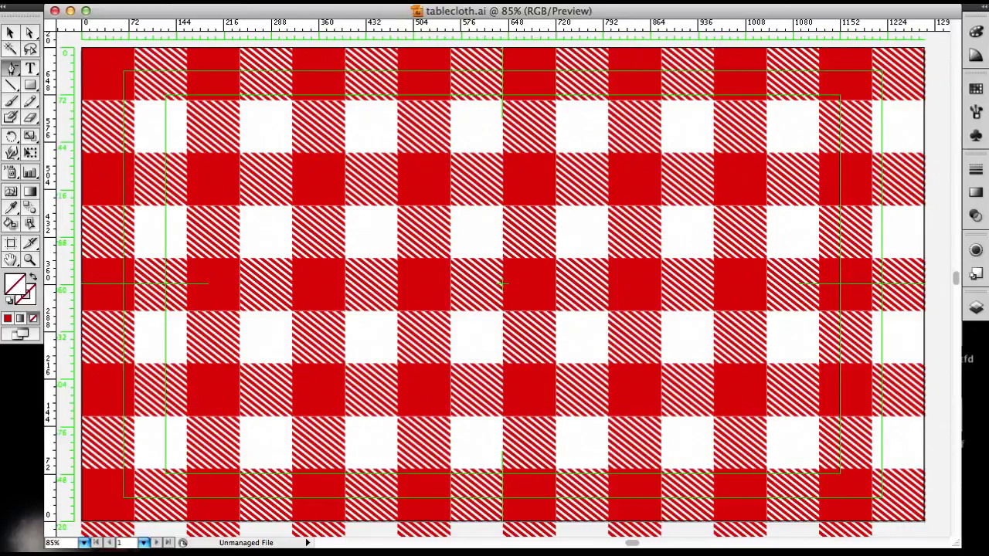